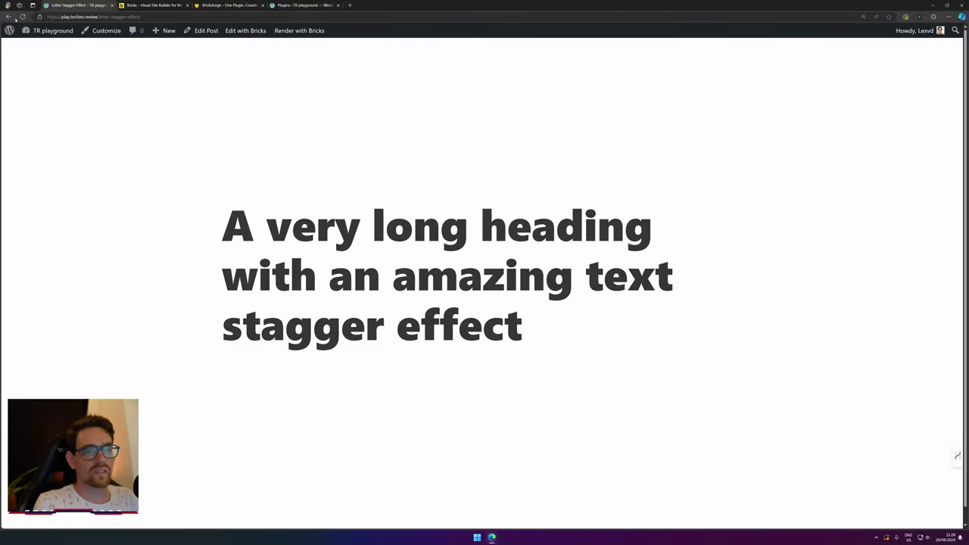
# - Reload to replay the heading's letter stagger, then switch to the Bricksforge homepage tab
pyautogui.click(22, 16)
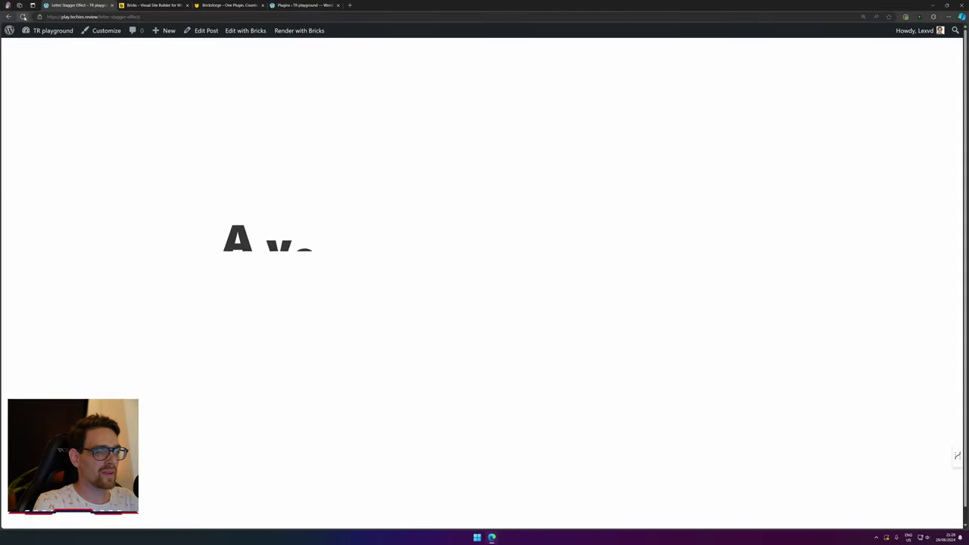
pyautogui.click(23, 16)
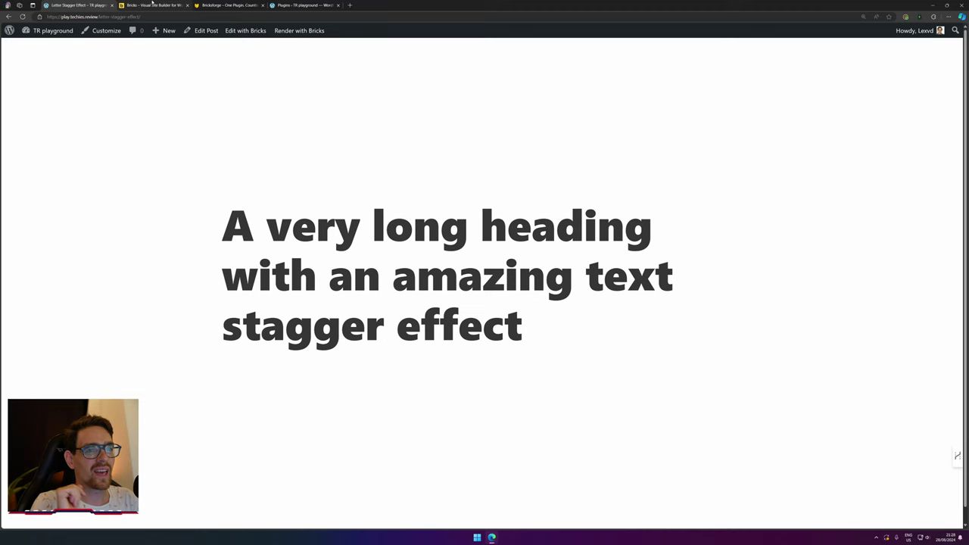
pyautogui.click(152, 5)
pyautogui.click(220, 4)
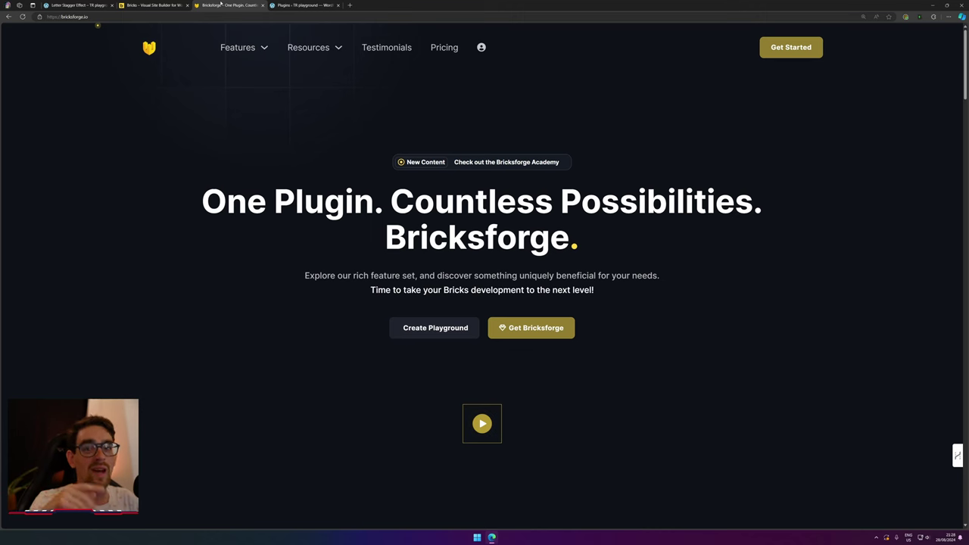
# - Check the Bricksforge plugin in the plugins list and open the Bricks welcome page
pyautogui.click(321, 5)
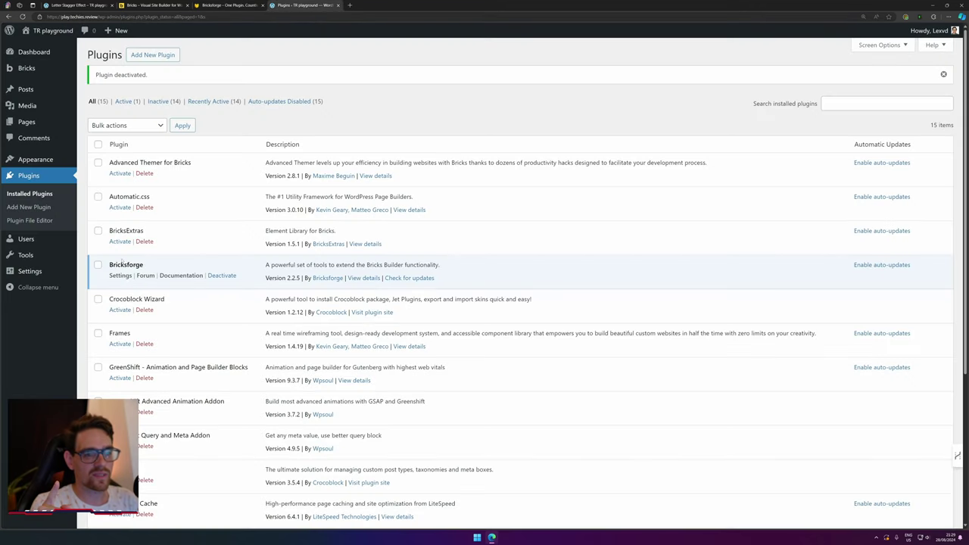
pyautogui.moveTo(109, 260); pyautogui.dragTo(143, 265)
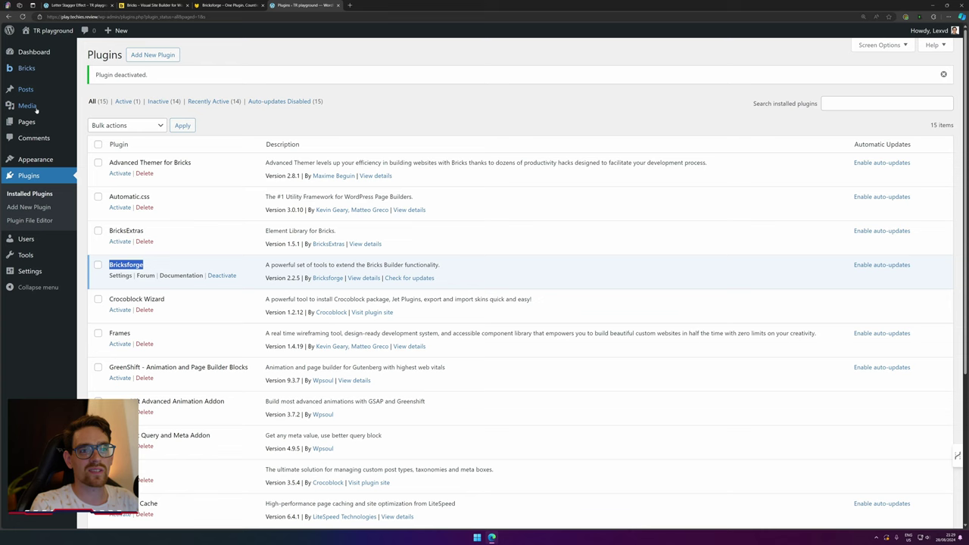
pyautogui.click(42, 67)
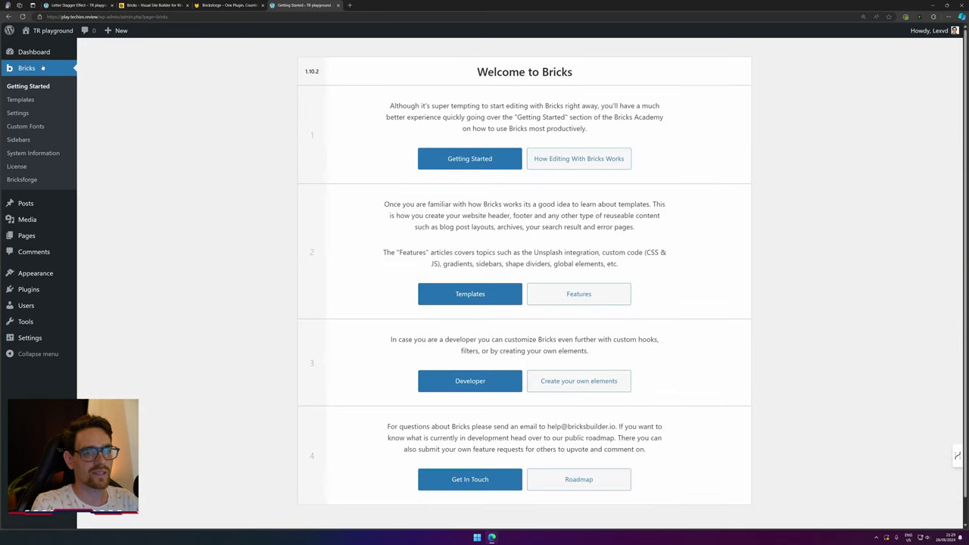
pyautogui.moveTo(49, 207)
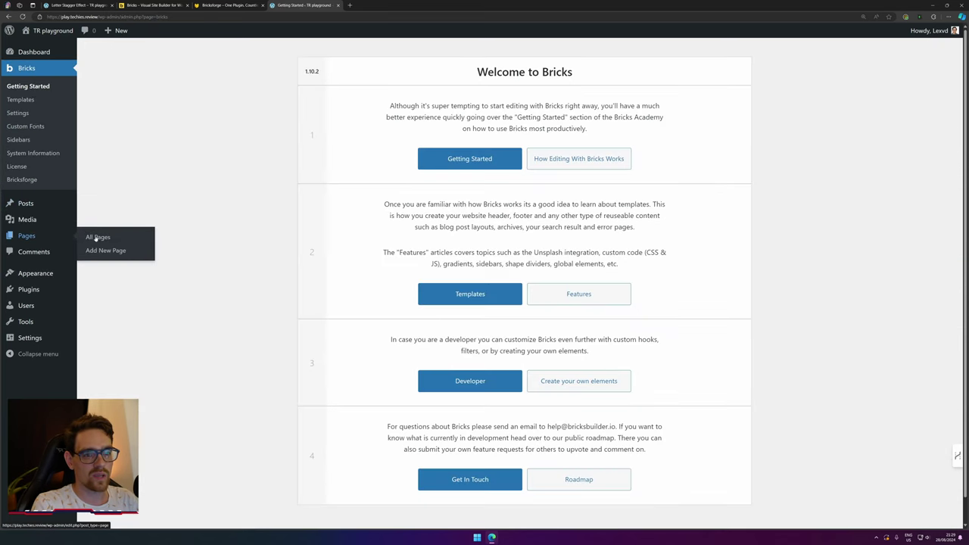
# - Start a new page, dismiss the editor welcome dialog, and begin the title 'Stagger Ef'
pyautogui.click(105, 250)
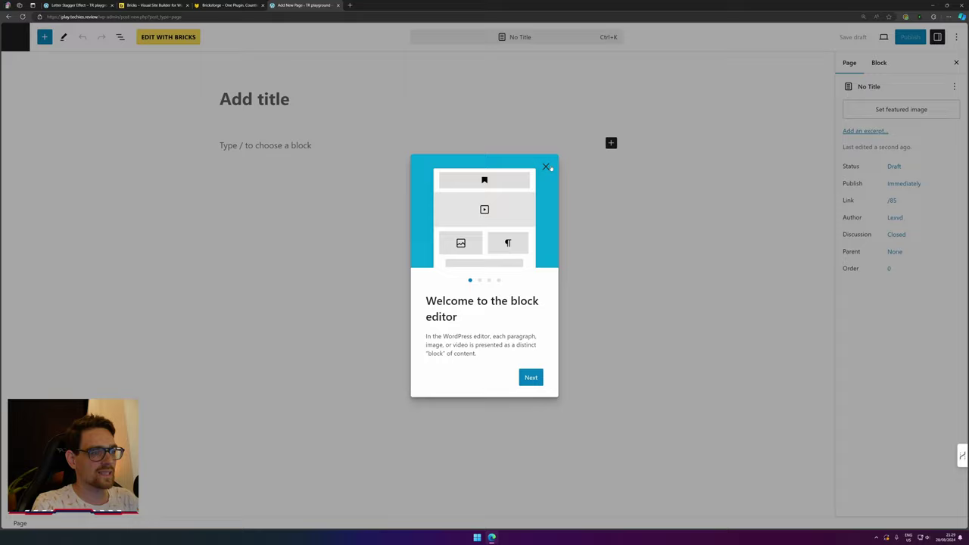
pyautogui.click(545, 168)
pyautogui.write('Stagge')
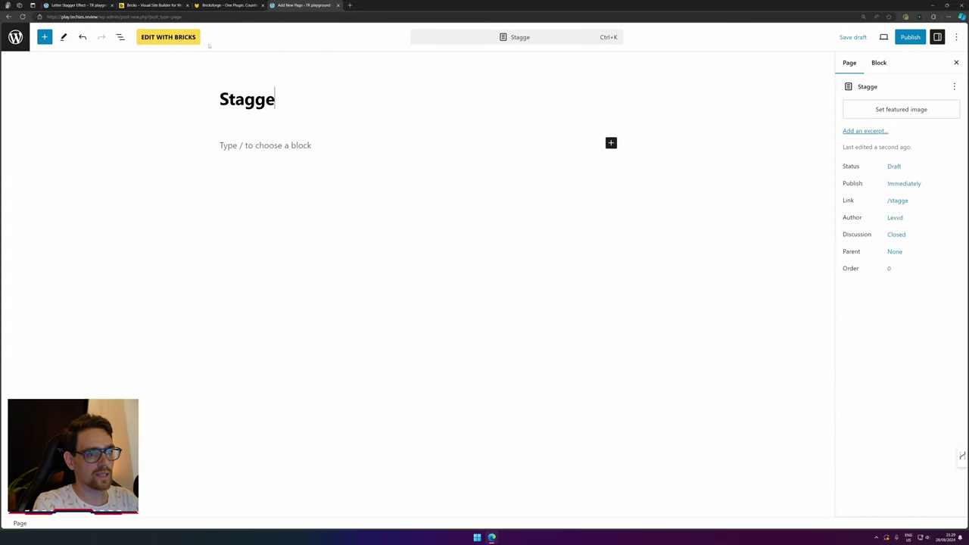
pyautogui.write('r Efg')
pyautogui.press('BackSpace')
# - Finish the 'Stagger Effect' title, open it in Bricks, and add a Section and a Heading
pyautogui.write('fect')
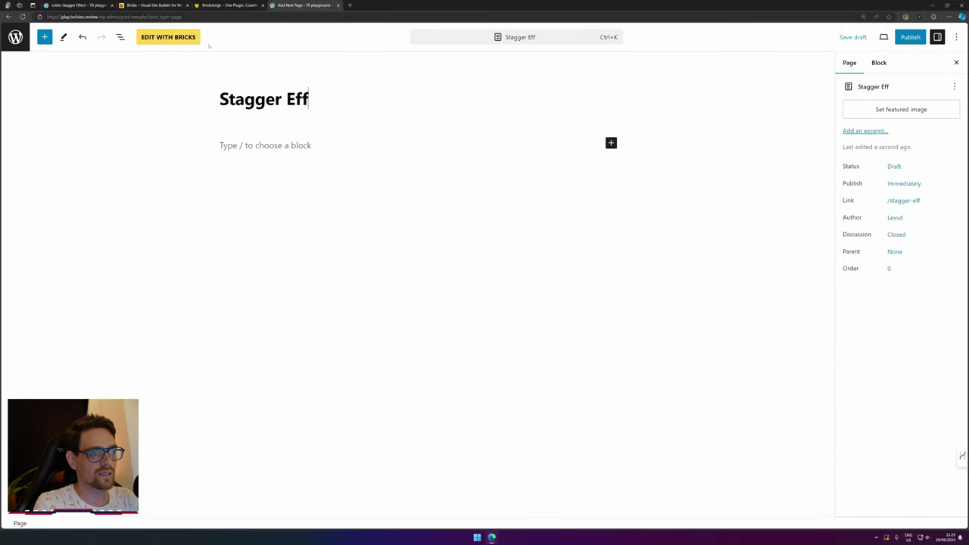
pyautogui.click(196, 34)
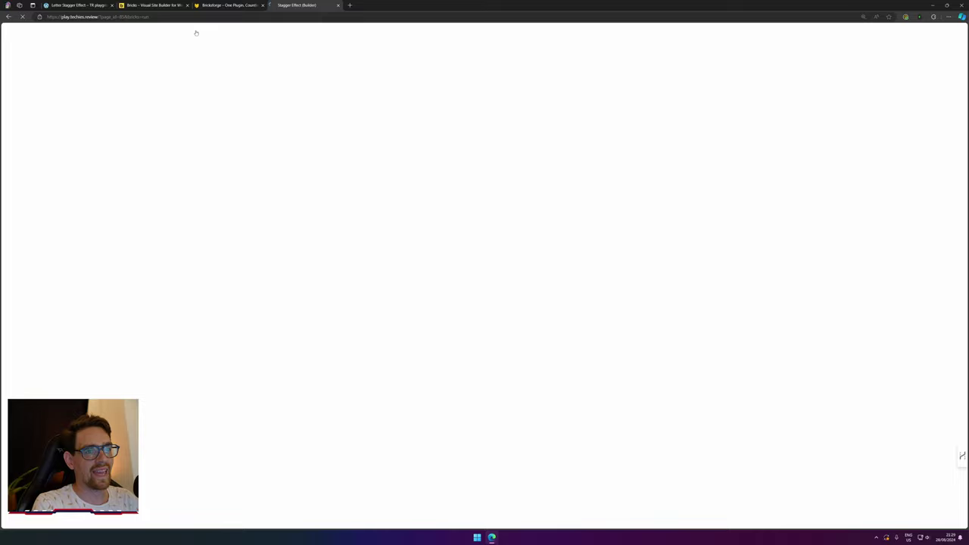
pyautogui.click(37, 110)
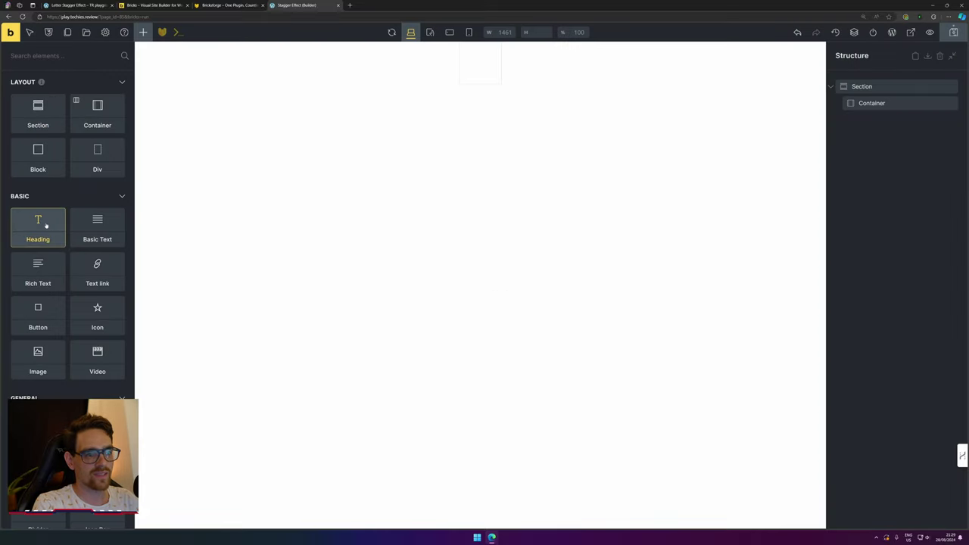
pyautogui.click(41, 221)
pyautogui.moveTo(912, 120); pyautogui.dragTo(914, 115)
# - Set the section's height to 100vh in its Style settings
pyautogui.click(904, 86)
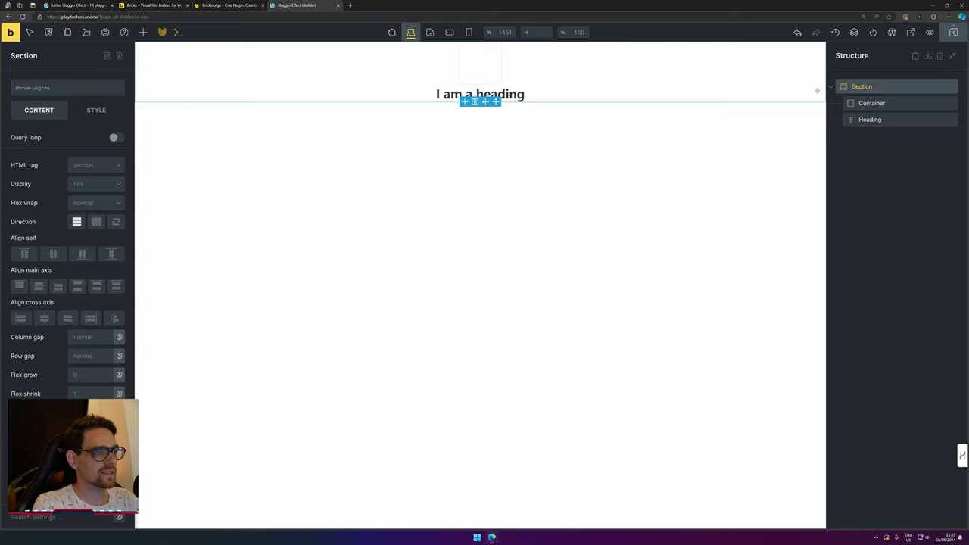
pyautogui.click(92, 110)
pyautogui.click(65, 143)
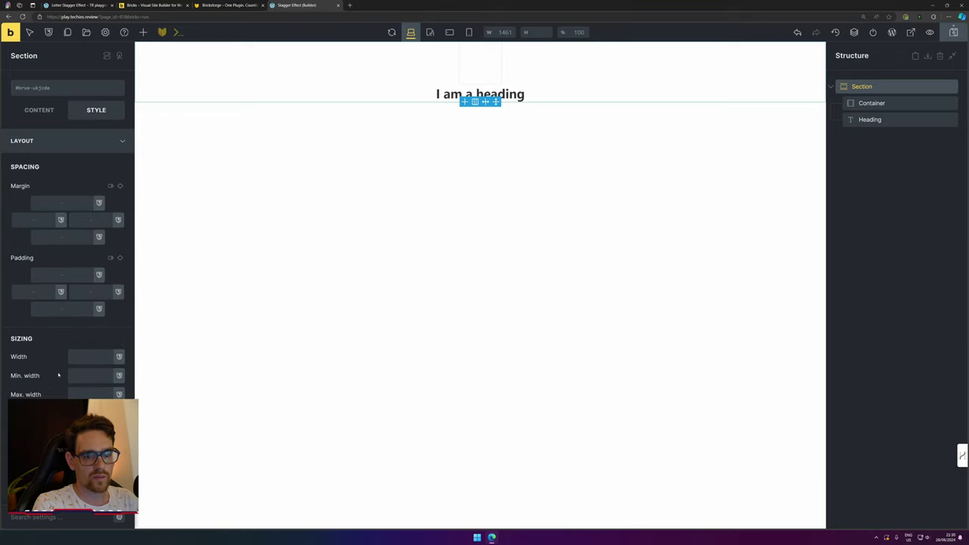
pyautogui.write('100vh')
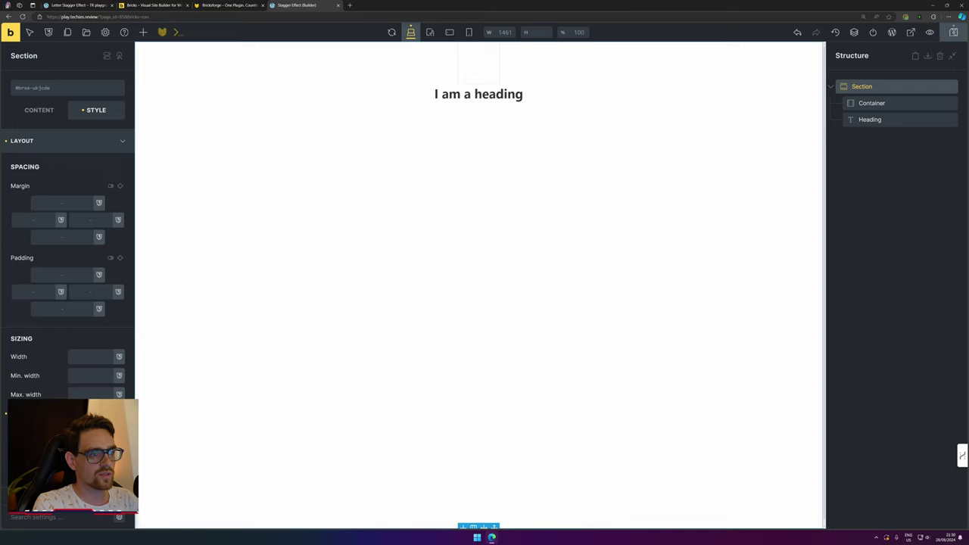
# - Nest the heading inside the section's container
pyautogui.click(882, 103)
pyautogui.click(886, 119)
pyautogui.click(893, 103)
pyautogui.click(914, 116)
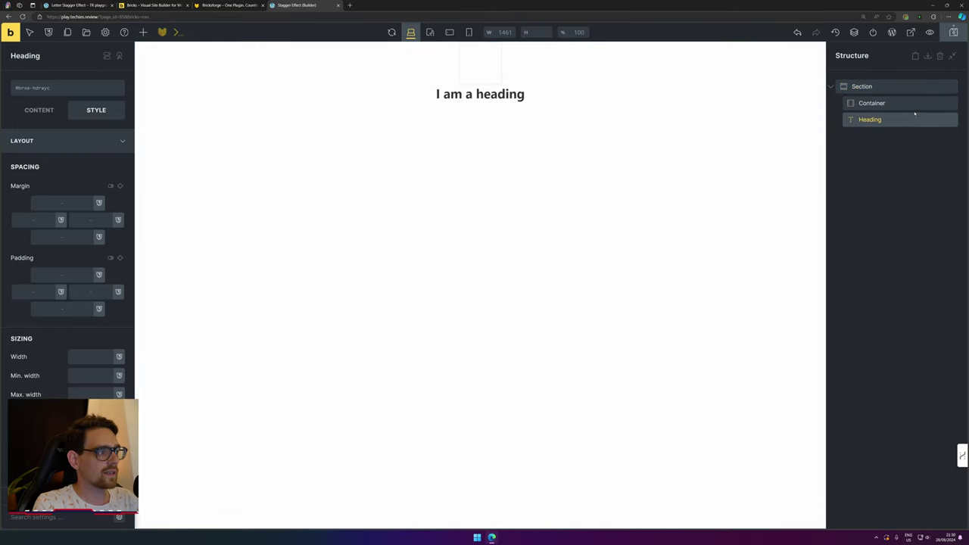
pyautogui.moveTo(914, 116); pyautogui.dragTo(913, 105)
pyautogui.click(900, 103)
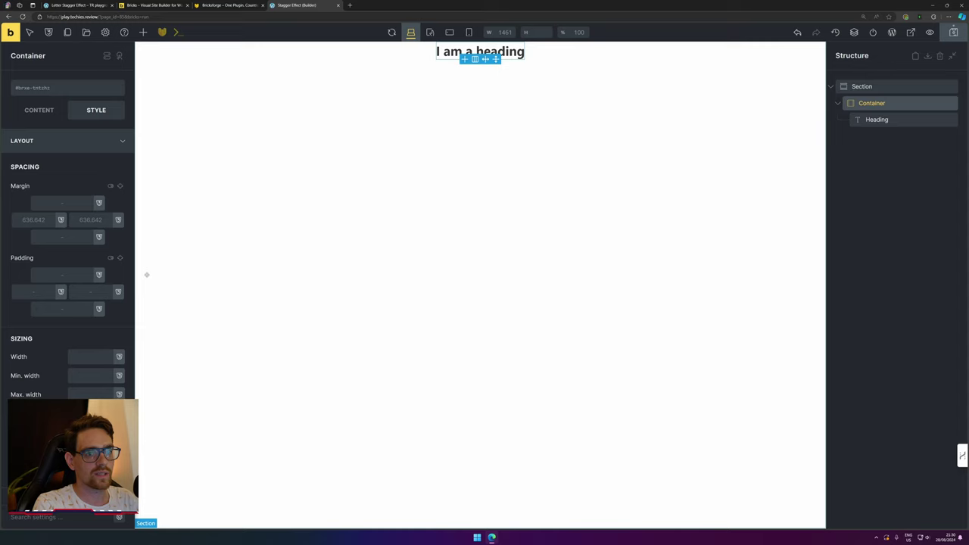
# - Set the section's main-axis alignment to center so the heading sits vertically centred
pyautogui.click(863, 87)
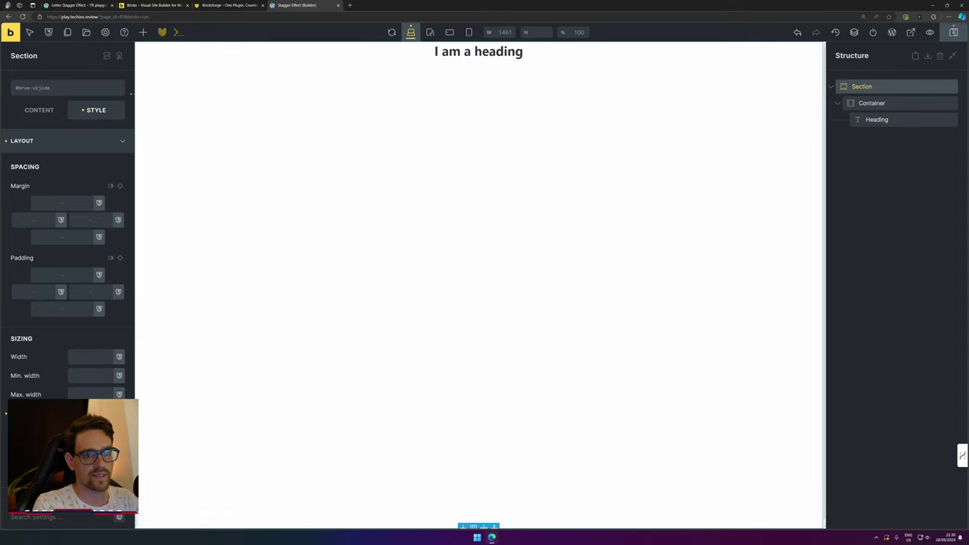
pyautogui.scroll(-4, 83, 288)
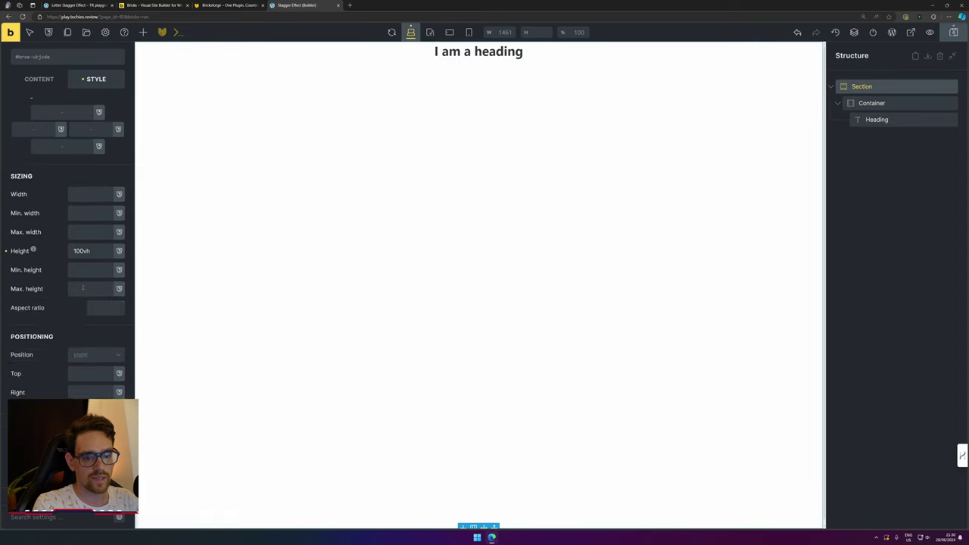
pyautogui.scroll(5, 76, 227)
pyautogui.click(39, 109)
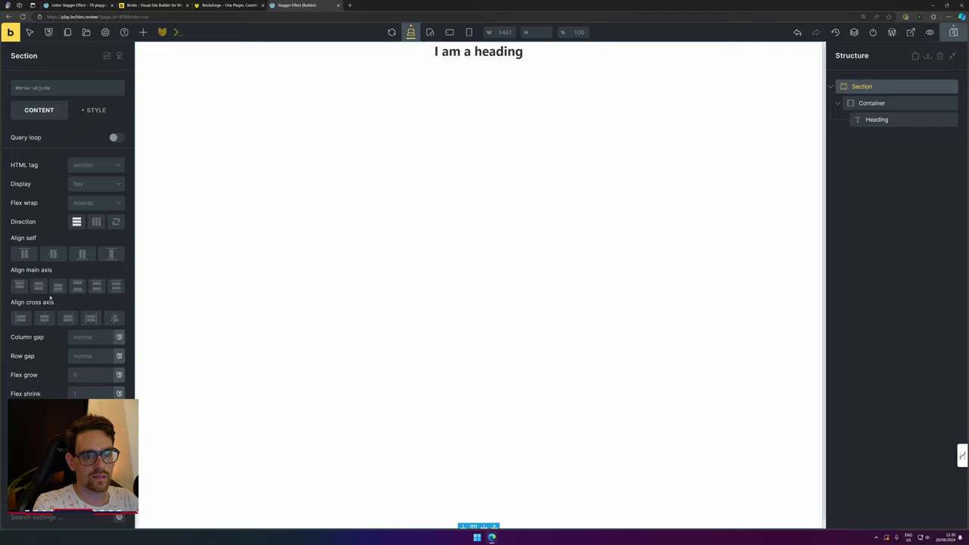
pyautogui.click(53, 254)
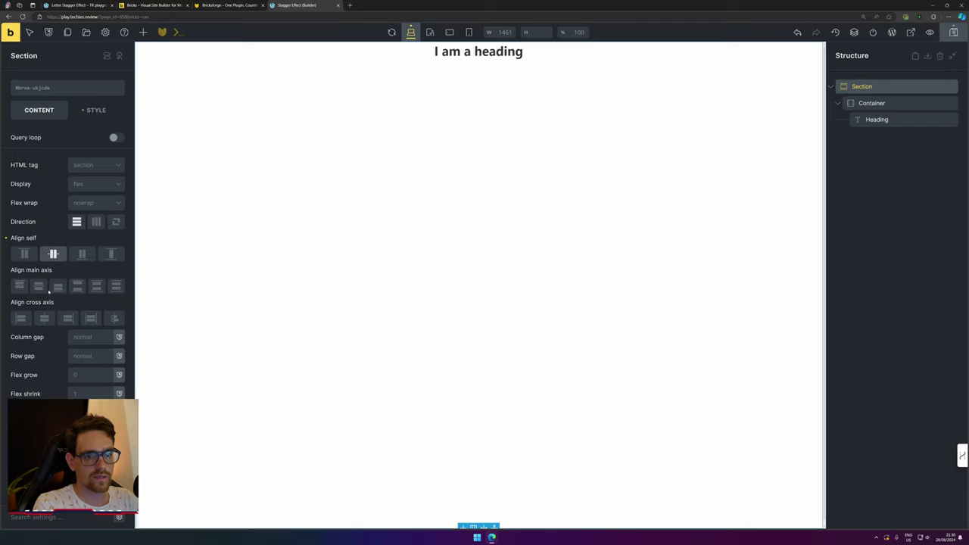
pyautogui.click(42, 286)
pyautogui.click(53, 253)
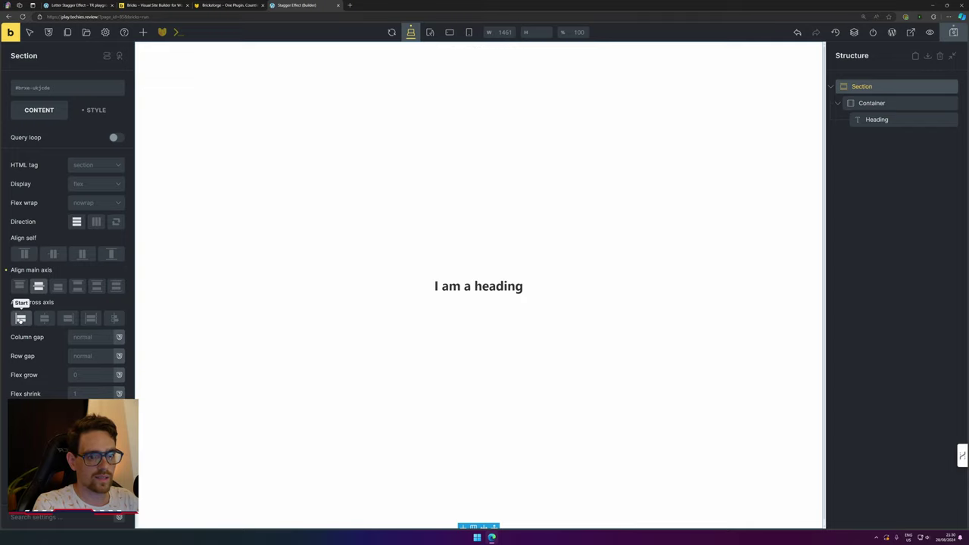
# - Replace the heading text with 'A very long heading with an amazing text stagger effect'
pyautogui.click(468, 286)
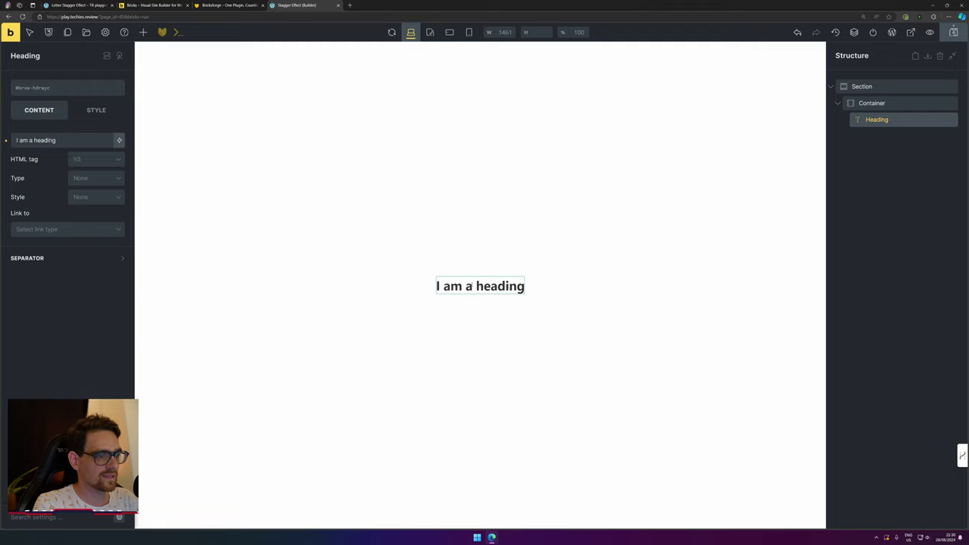
pyautogui.doubleClick(468, 286)
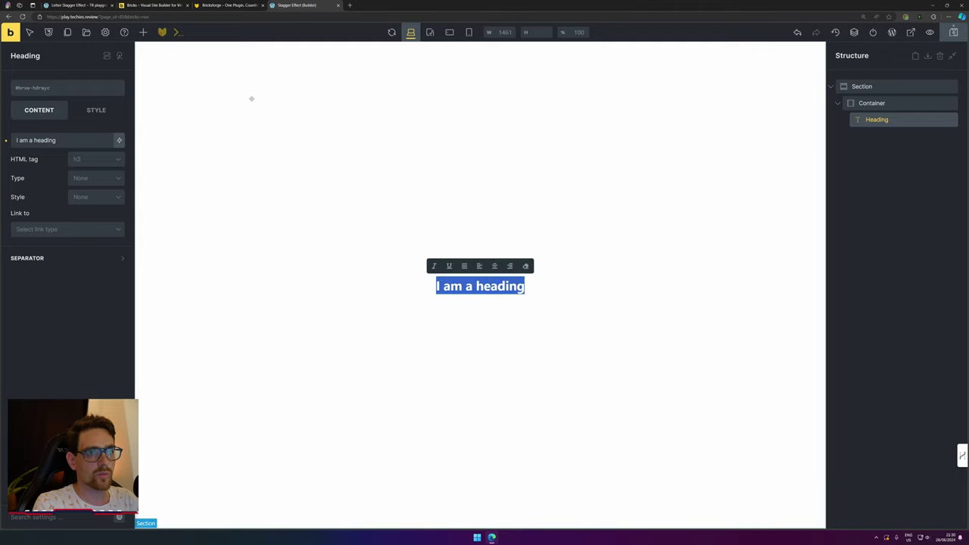
pyautogui.write('A very long heading with an amazing text stagger effect')
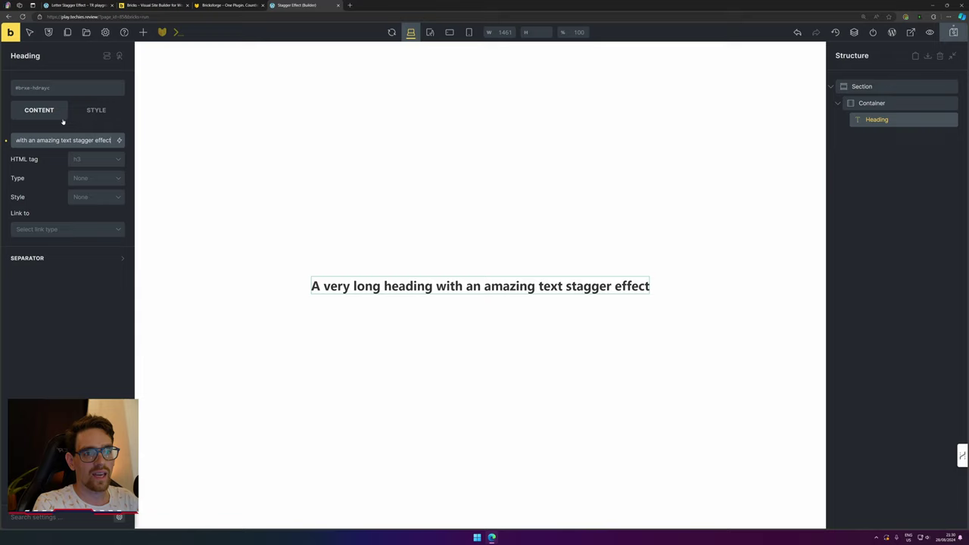
# - Set the heading's typography font size to 5vw
pyautogui.click(96, 110)
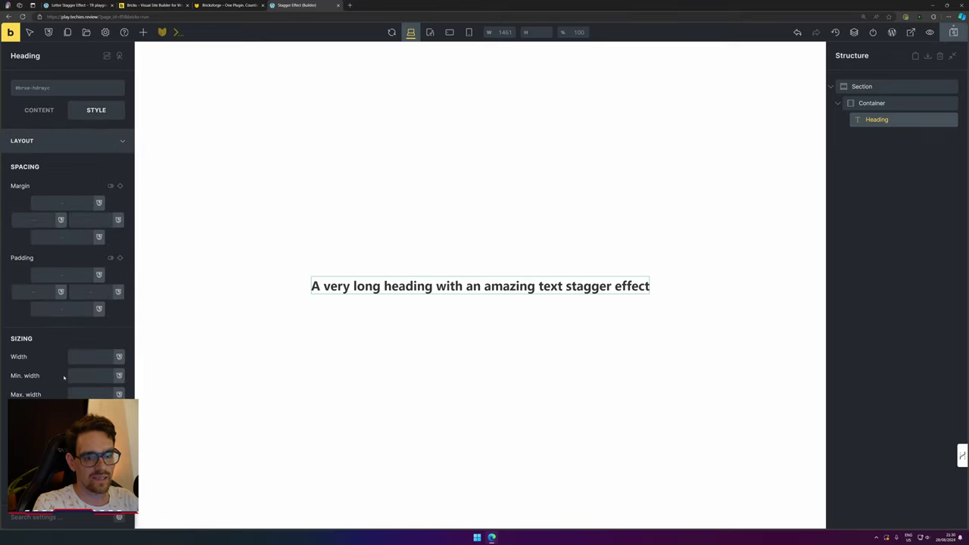
pyautogui.click(48, 141)
pyautogui.click(38, 164)
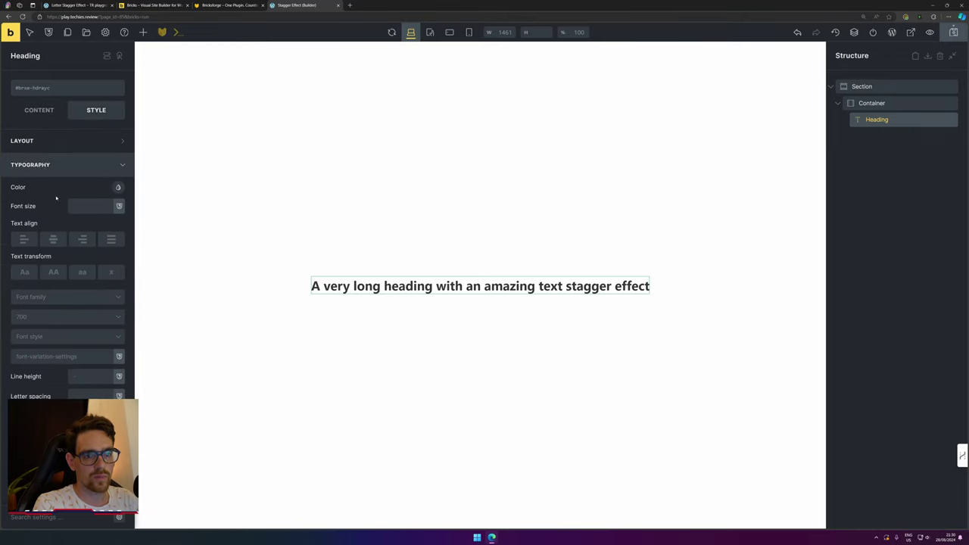
pyautogui.click(84, 207)
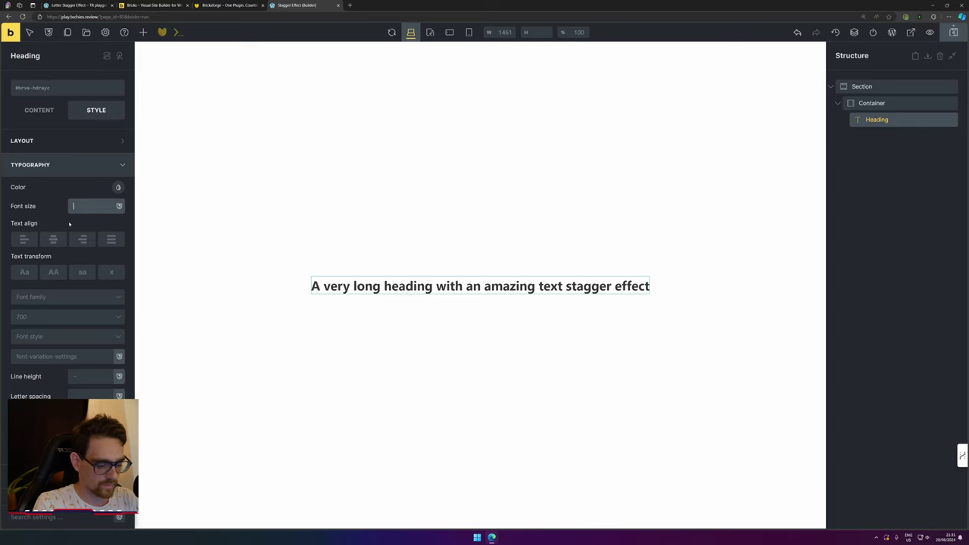
pyautogui.write('5vw')
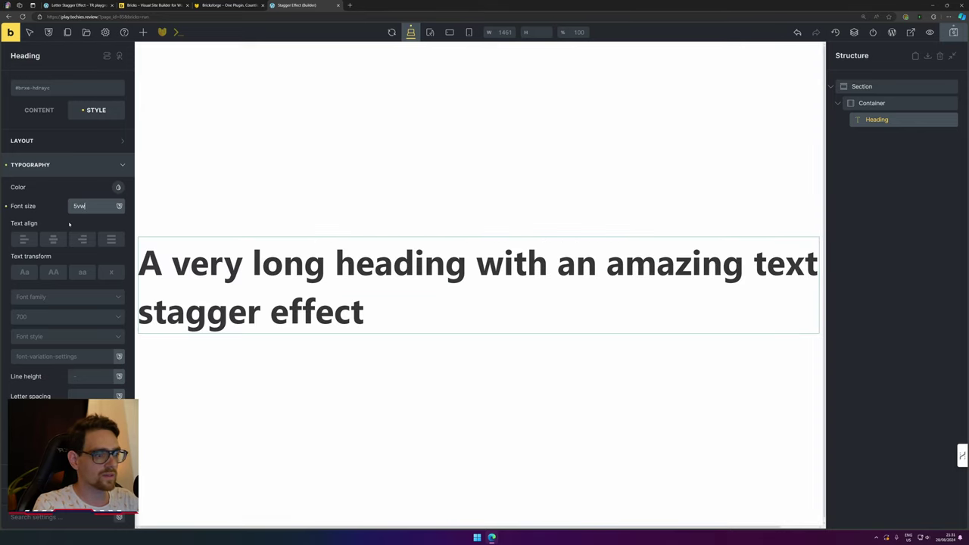
# - Add line breaks before 'with' and 'text' to split the heading into three lines
pyautogui.click(600, 138)
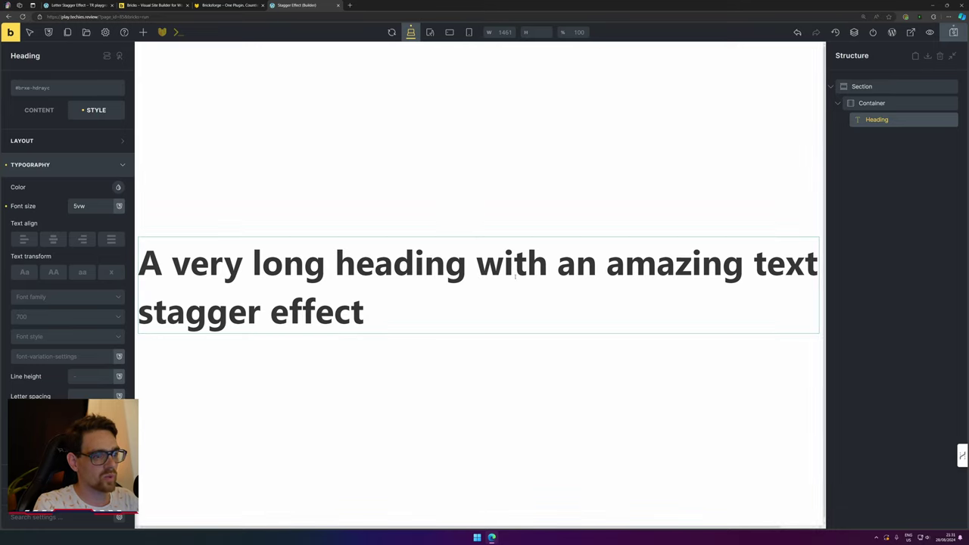
pyautogui.hotkey('shift', 'Return')
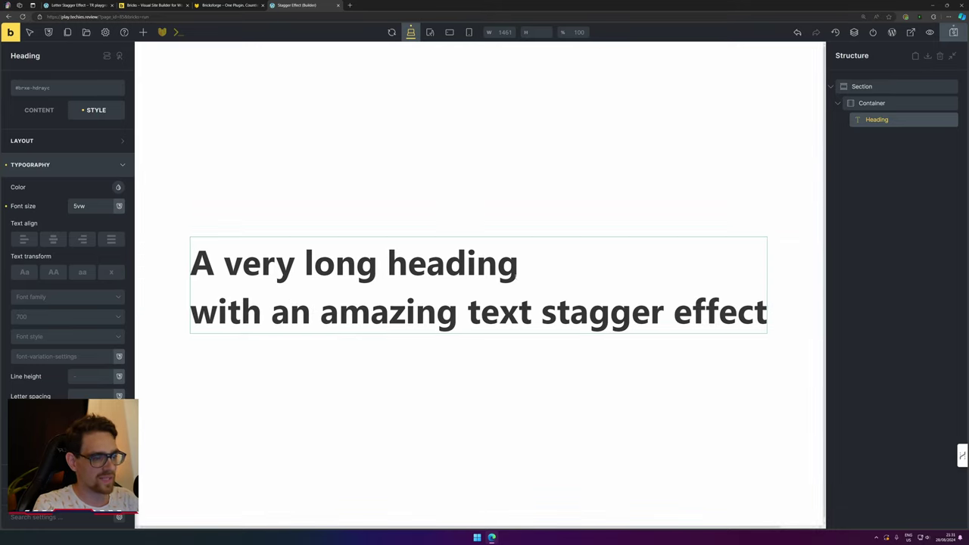
pyautogui.hotkey('ctrl', 'Right')
pyautogui.hotkey('ctrl', 'Right')
pyautogui.hotkey('ctrl', 'Right')
pyautogui.hotkey('ctrl', 'Right')
pyautogui.hotkey('ctrl', 'Left')
pyautogui.hotkey('shift', 'Return')
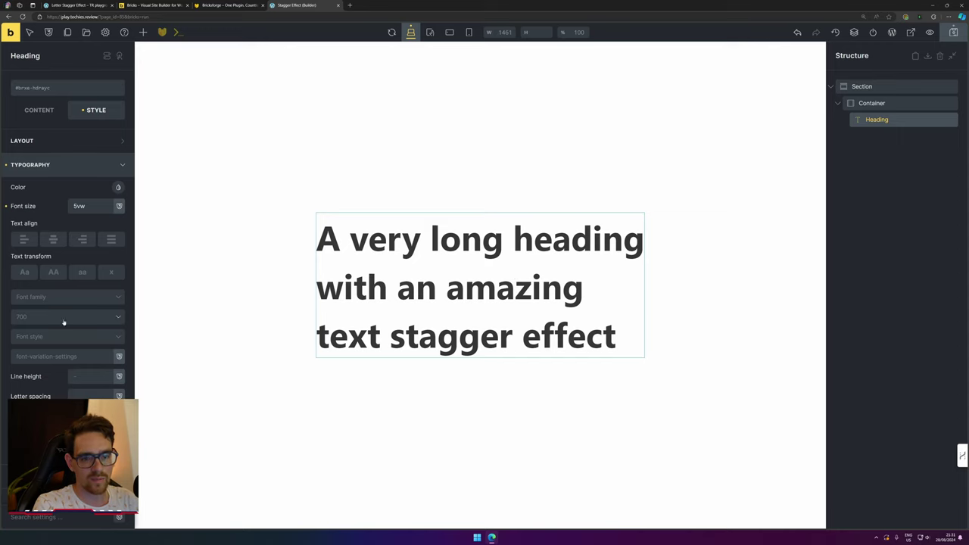
# - Set the heading's font weight to 900 and line height to 1em
pyautogui.click(63, 318)
pyautogui.click(30, 453)
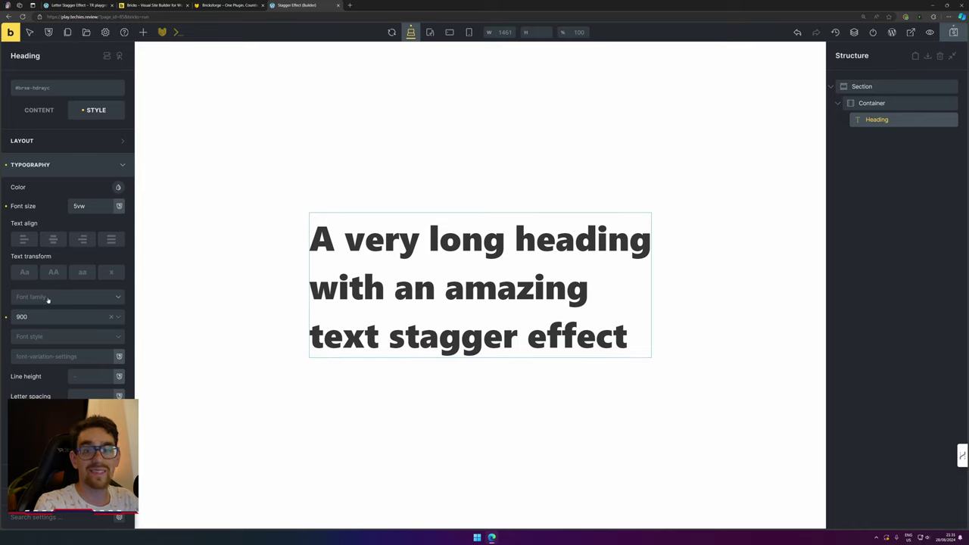
pyautogui.click(83, 376)
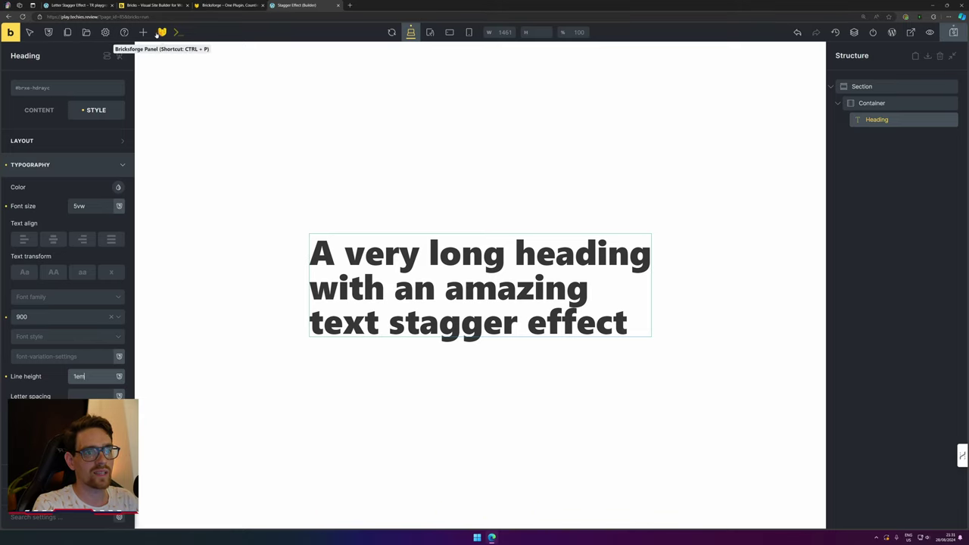
# - Create the first timeline under the Bricksforge panel's Timelines section
pyautogui.click(162, 32)
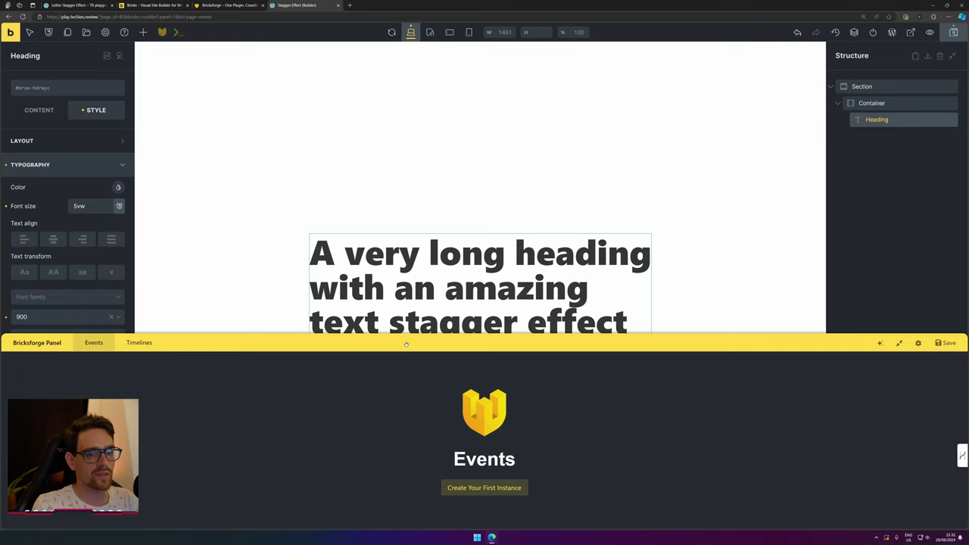
pyautogui.click(138, 343)
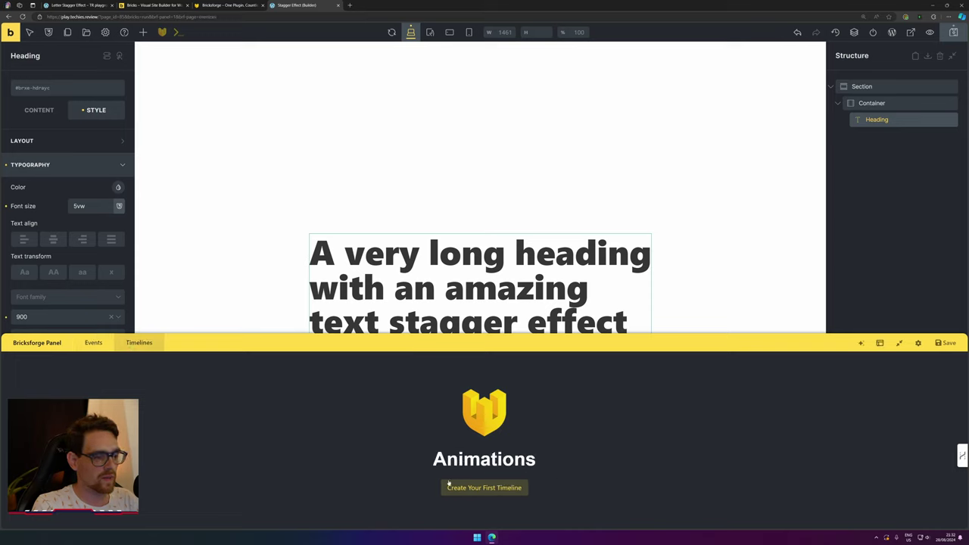
pyautogui.click(503, 491)
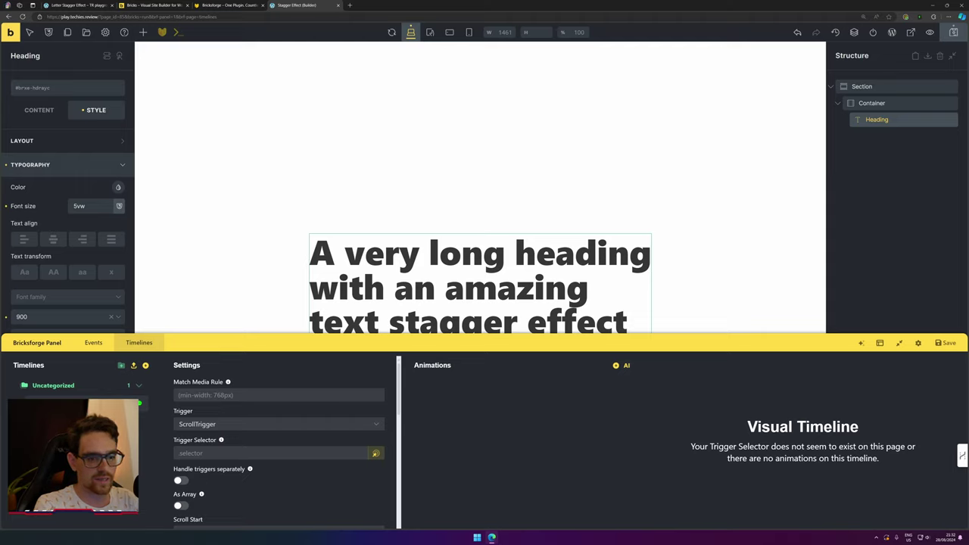
# - Set the timeline's trigger to Pageload
pyautogui.click(219, 424)
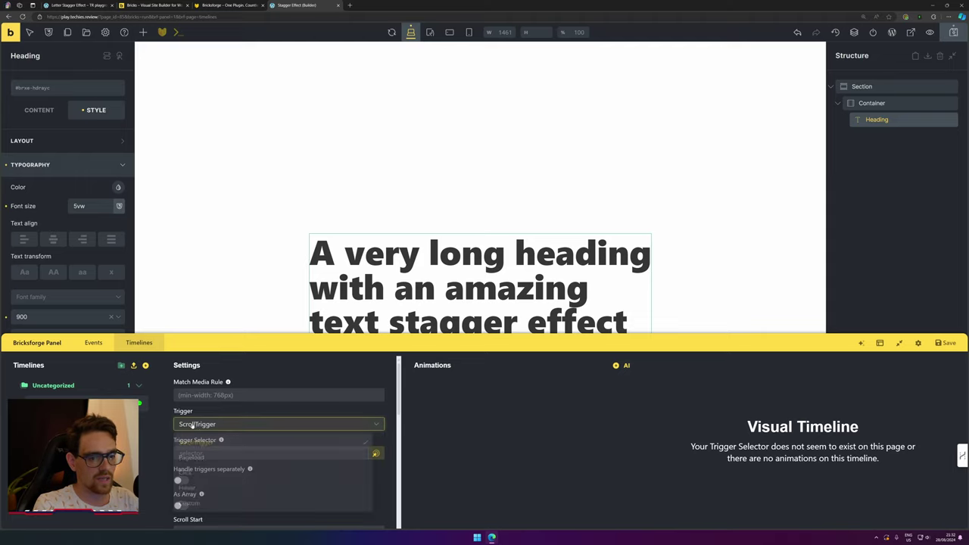
pyautogui.click(218, 460)
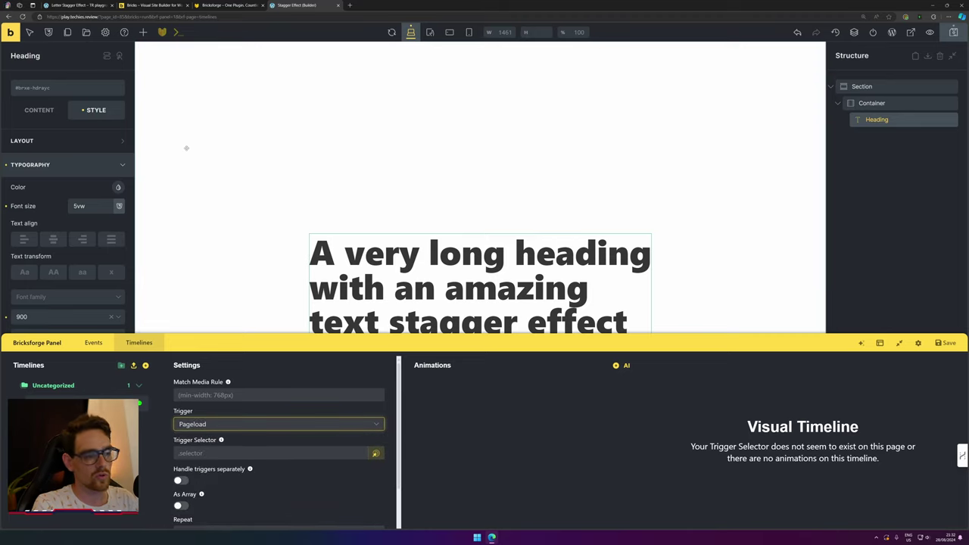
pyautogui.click(303, 424)
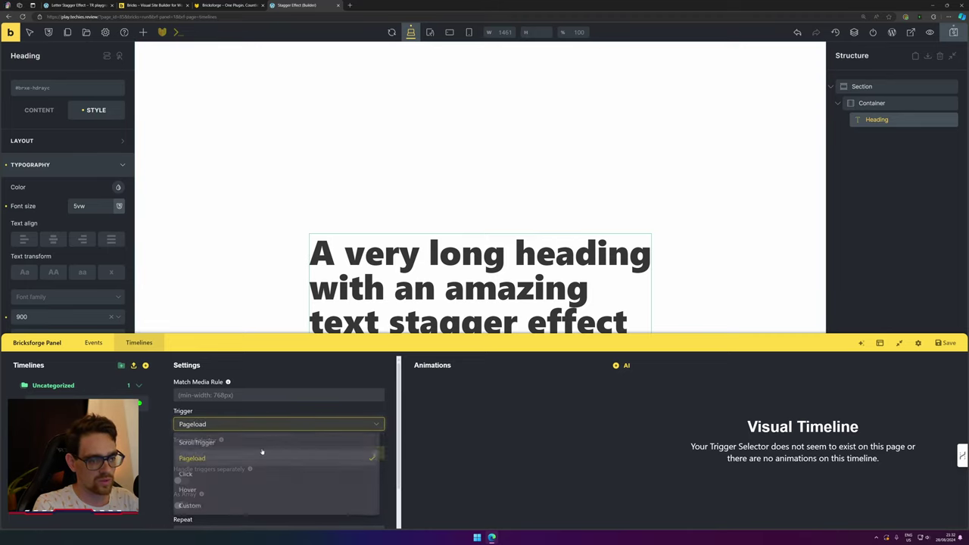
pyautogui.click(204, 425)
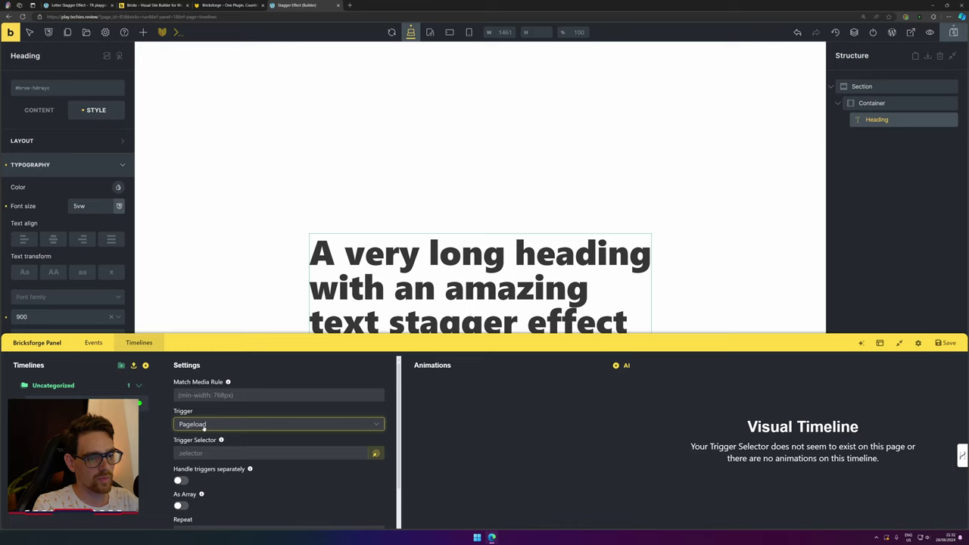
pyautogui.scroll(-1, 220, 443)
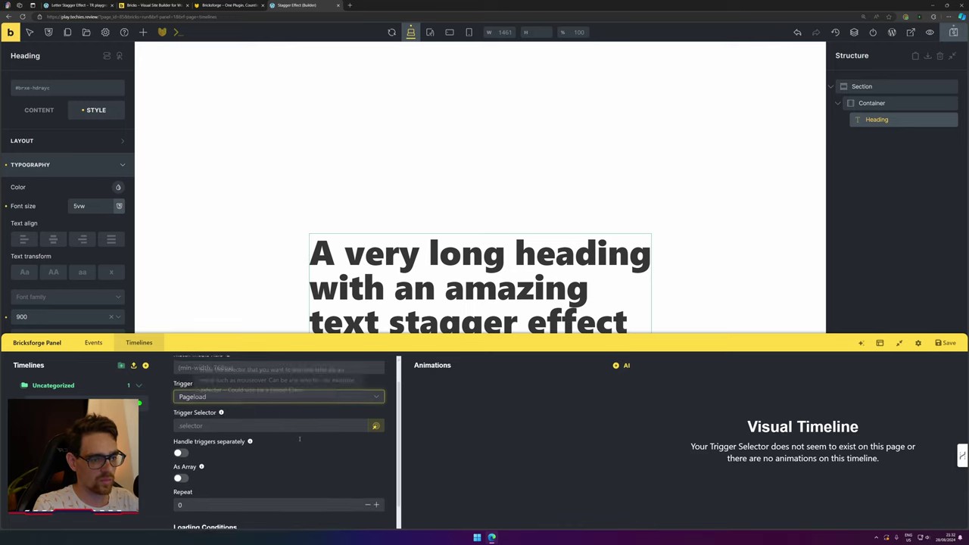
pyautogui.scroll(1, 220, 442)
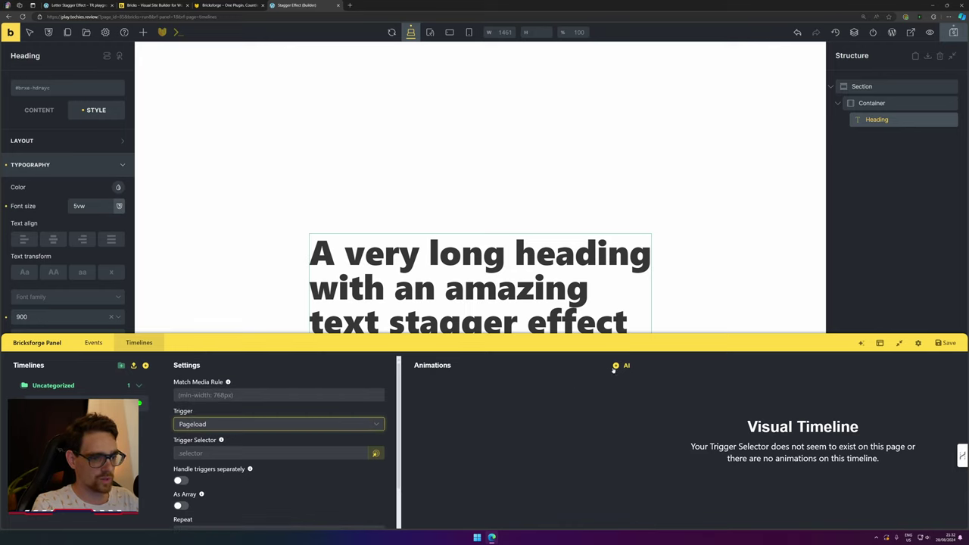
# - Enter [letters-reveal-animation] as the timeline's trigger selector
pyautogui.click(211, 452)
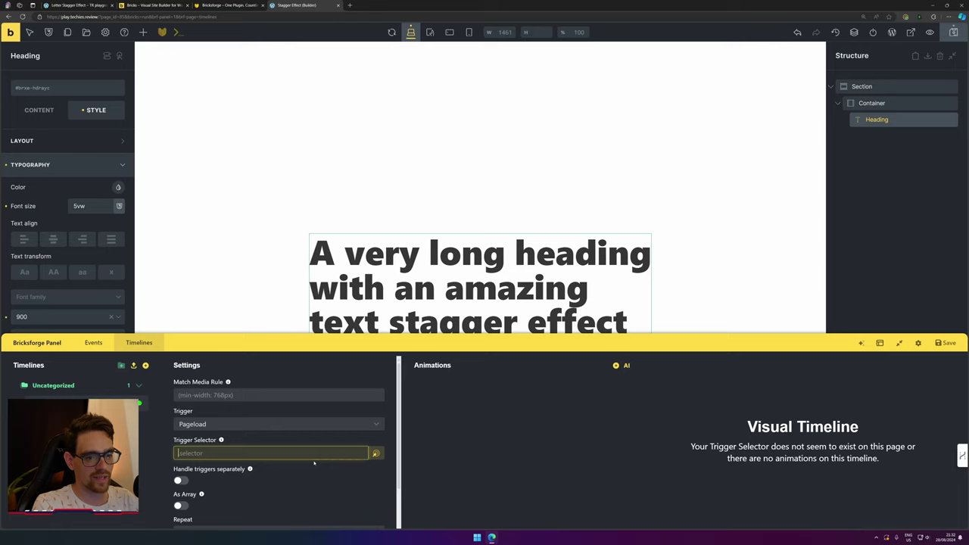
pyautogui.moveTo(314, 462)
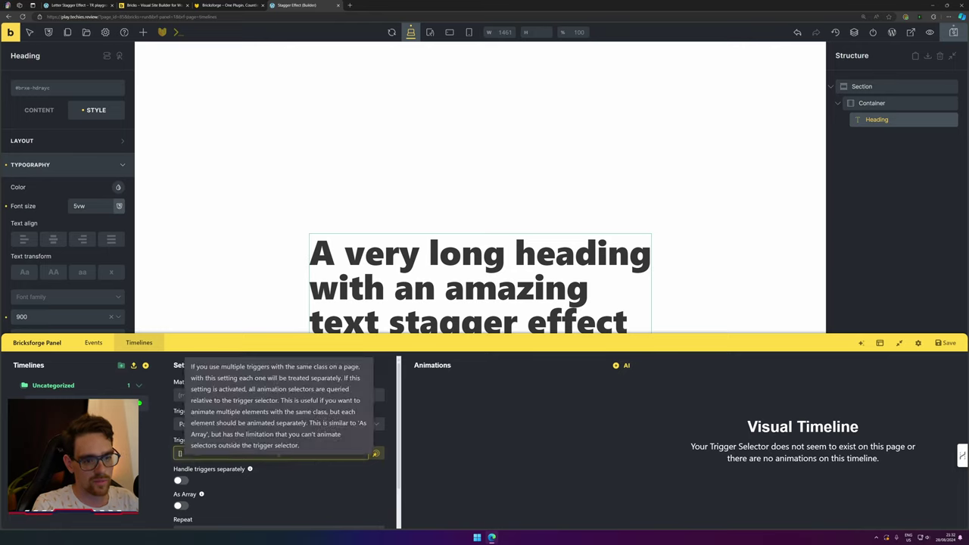
pyautogui.write('[letters-reveal-anim')
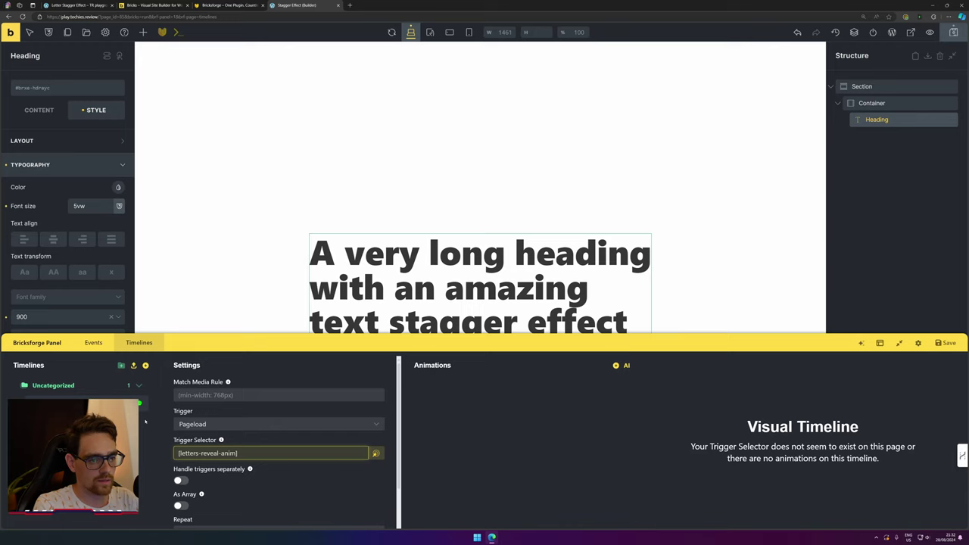
pyautogui.write('ation]')
pyautogui.hotkey('ctrl', 'a')
pyautogui.hotkey('ctrl', 'c')
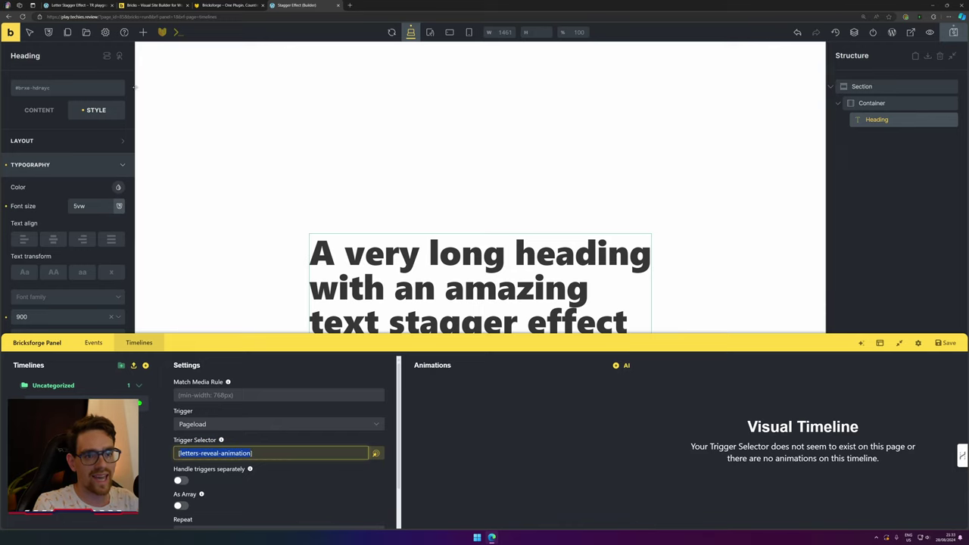
pyautogui.click(90, 165)
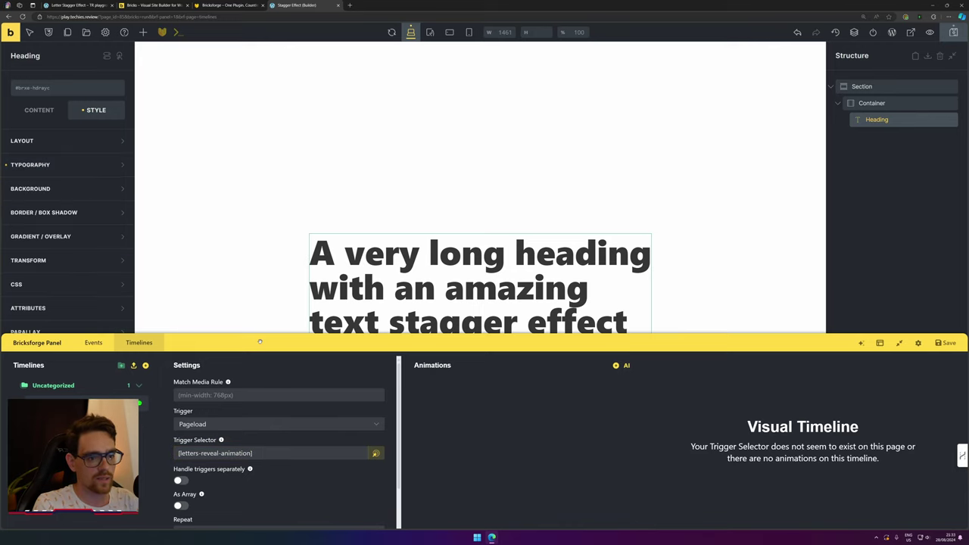
# - Under the heading's Attributes, add an attribute and paste letters-reveal-animation as its name
pyautogui.moveTo(261, 342); pyautogui.dragTo(223, 473)
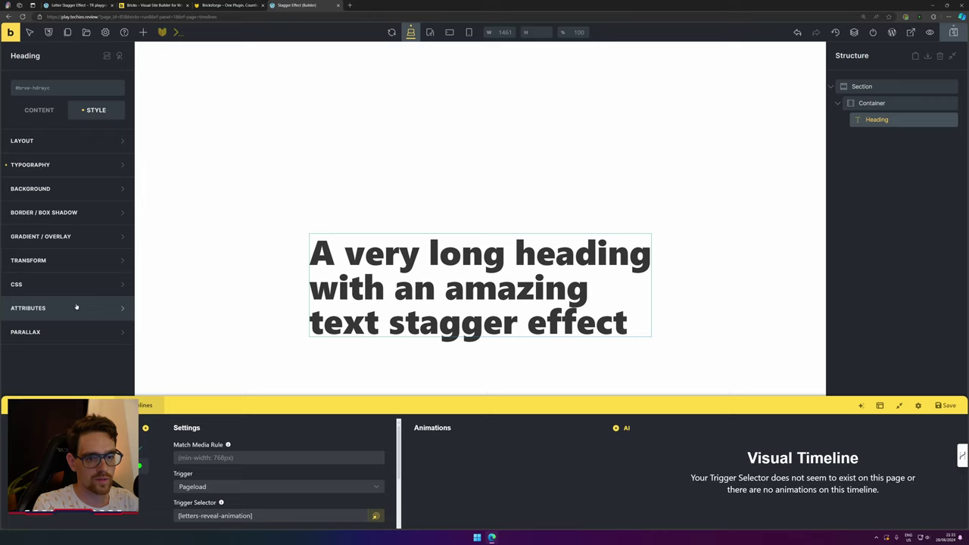
pyautogui.click(125, 308)
pyautogui.click(62, 356)
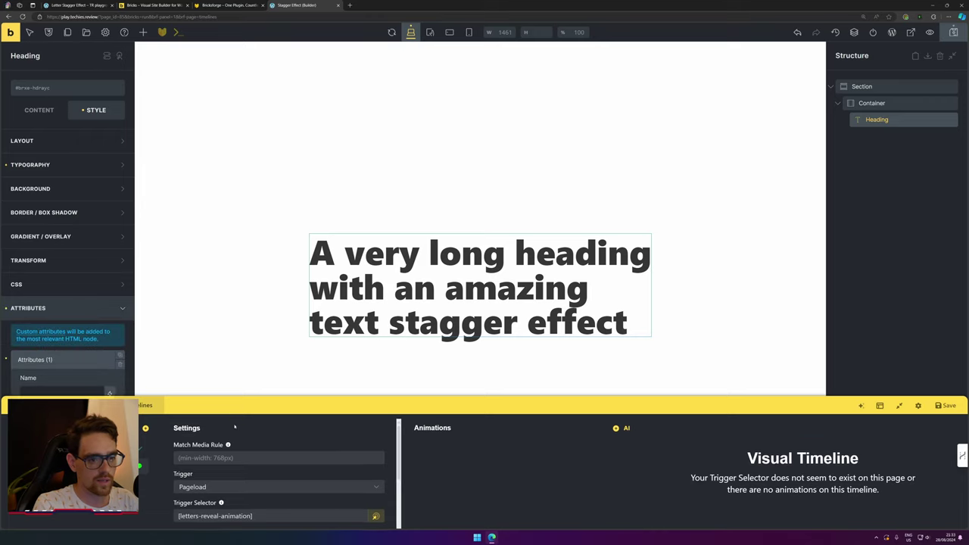
pyautogui.moveTo(232, 420); pyautogui.dragTo(227, 488)
pyautogui.click(68, 394)
pyautogui.hotkey('ctrl', 'v')
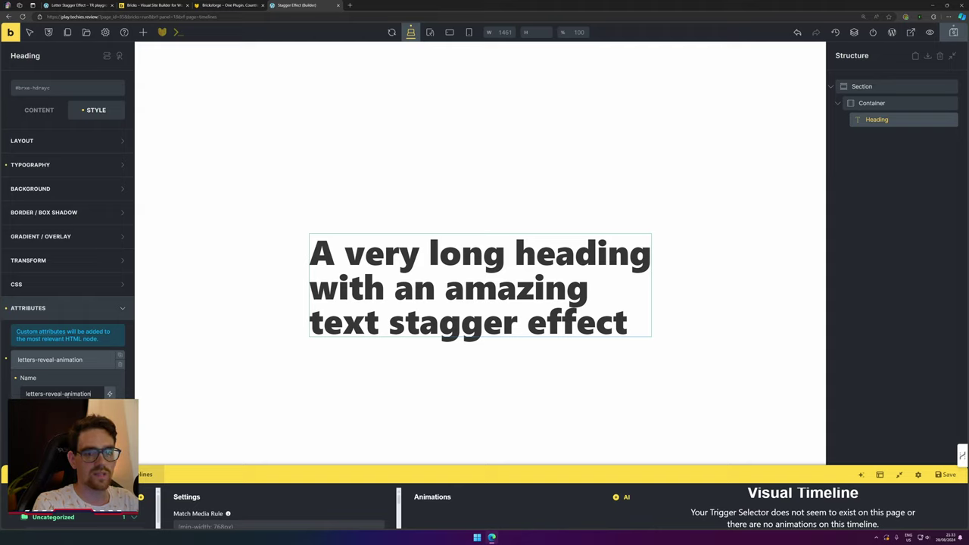
pyautogui.hotkey('ctrl', 'a')
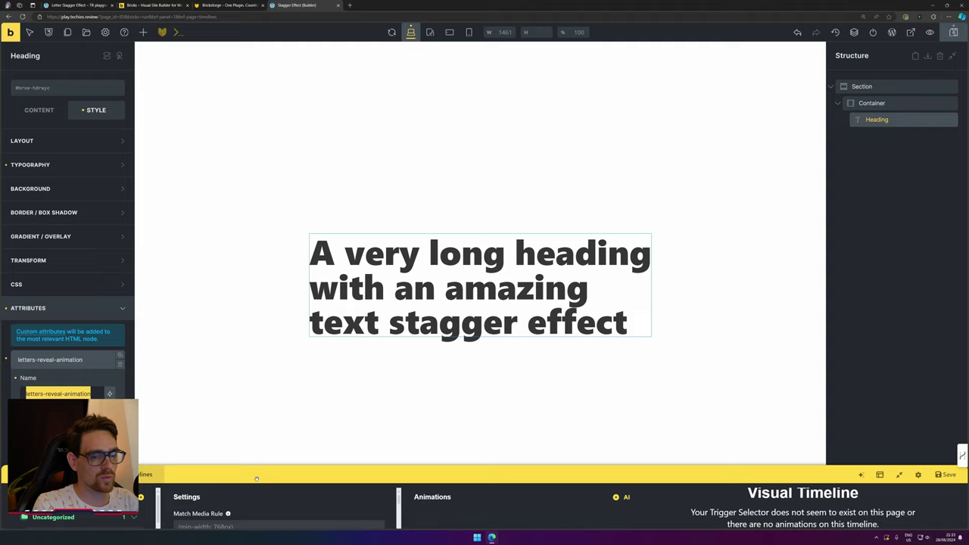
pyautogui.moveTo(257, 478); pyautogui.dragTo(256, 448)
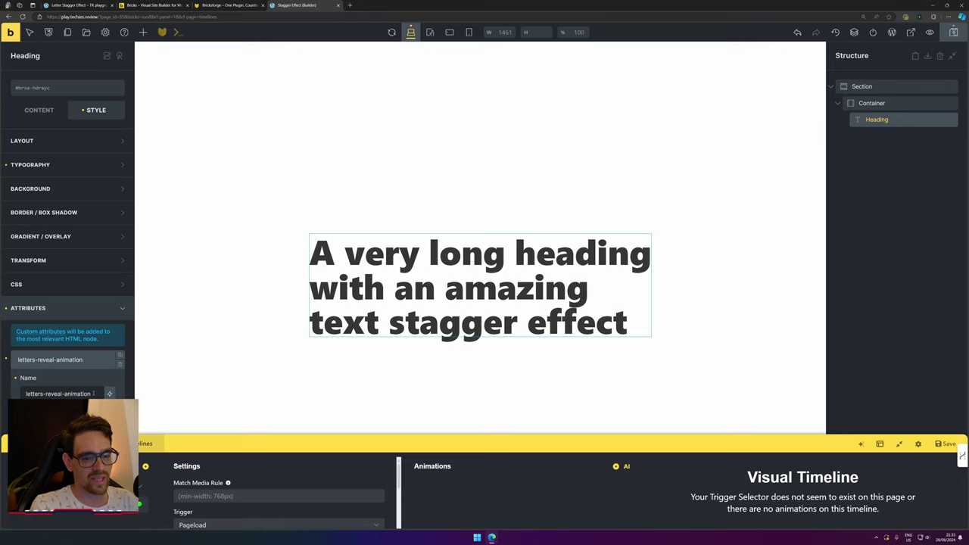
pyautogui.moveTo(94, 394); pyautogui.dragTo(20, 394)
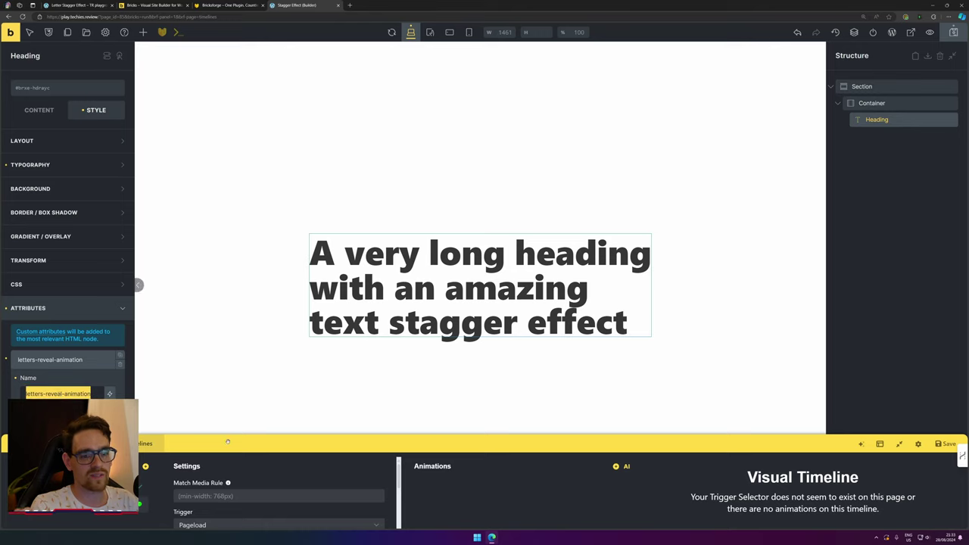
pyautogui.moveTo(328, 444); pyautogui.dragTo(333, 361)
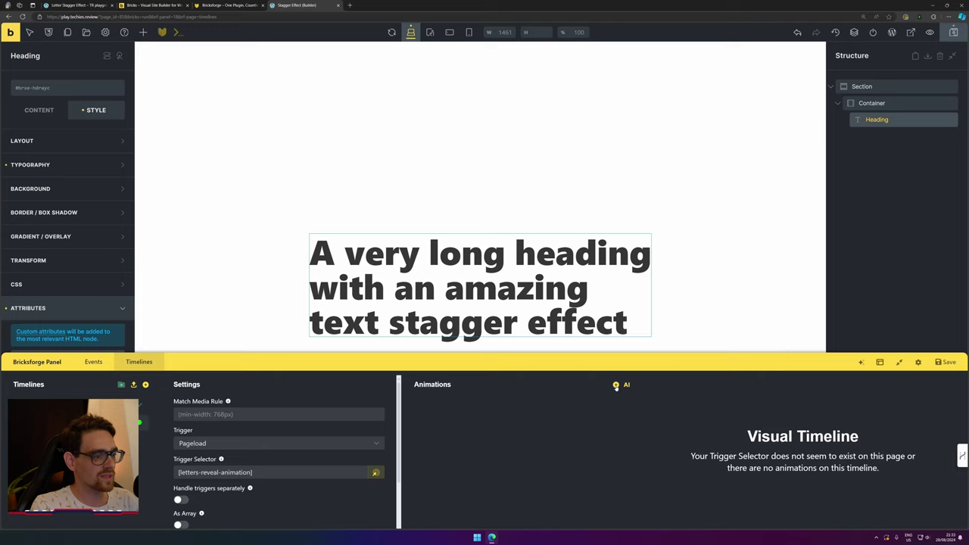
# - Add an animation to the timeline and change its method from To to From
pyautogui.click(615, 385)
pyautogui.click(563, 406)
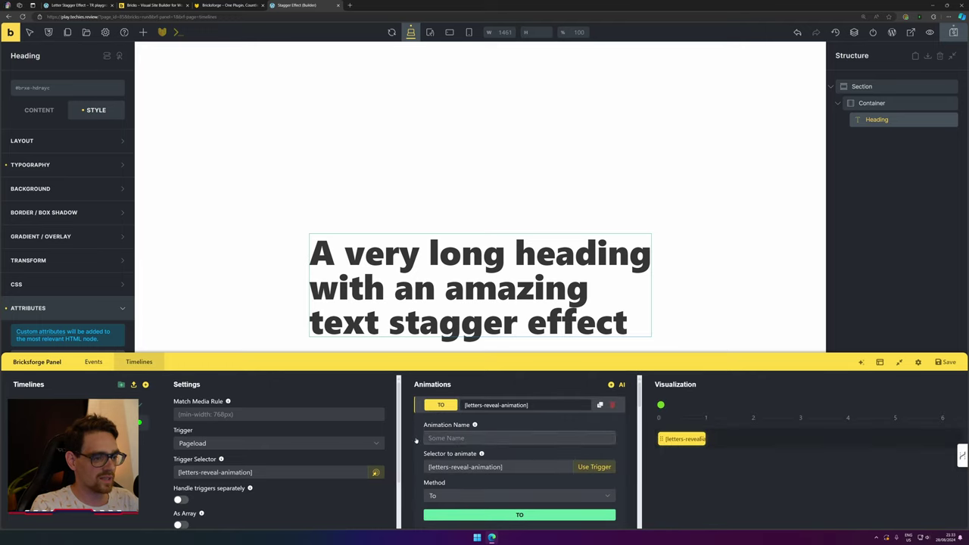
pyautogui.moveTo(438, 456); pyautogui.dragTo(476, 467)
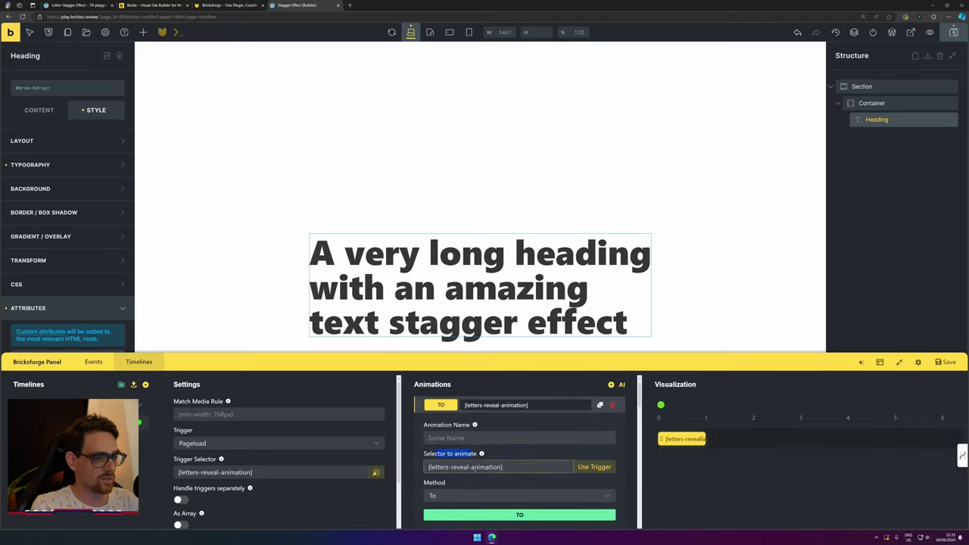
pyautogui.scroll(-3, 529, 454)
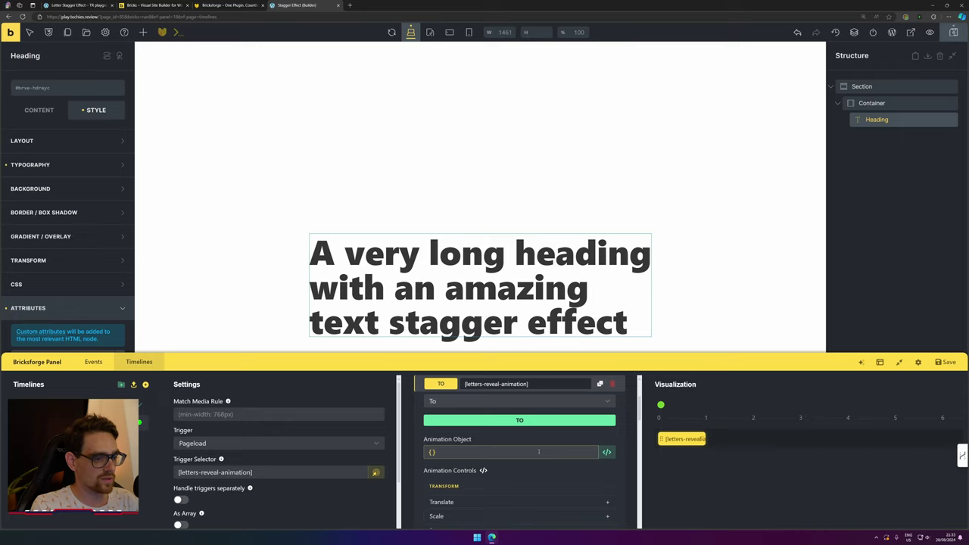
pyautogui.scroll(1, 456, 420)
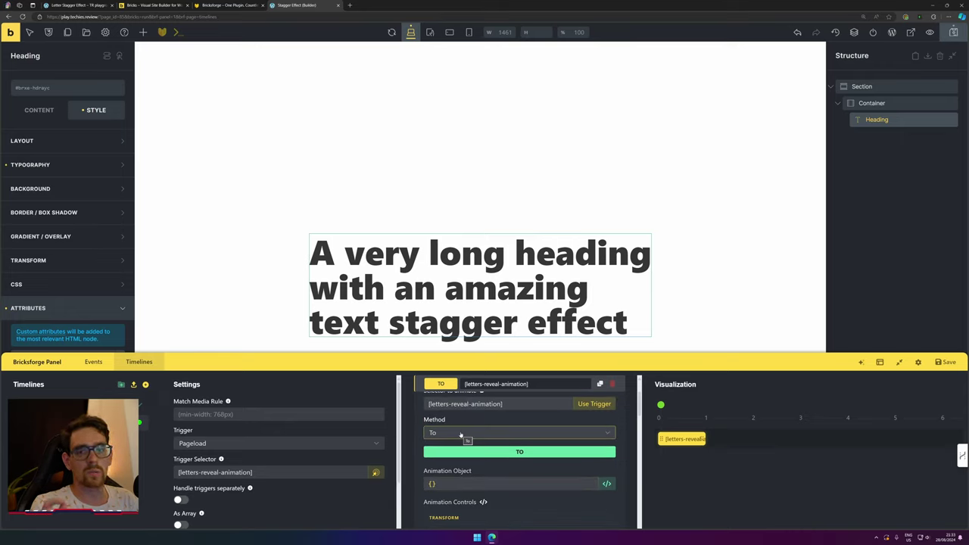
pyautogui.click(460, 435)
pyautogui.click(454, 447)
# - Set the animation's Translate Y to 100%
pyautogui.scroll(-2, 477, 458)
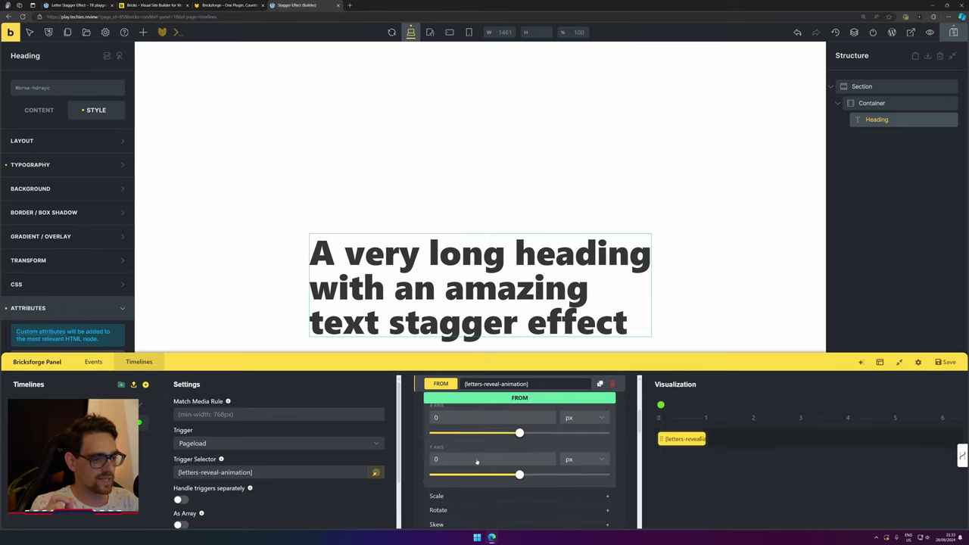
pyautogui.click(477, 460)
pyautogui.write('100')
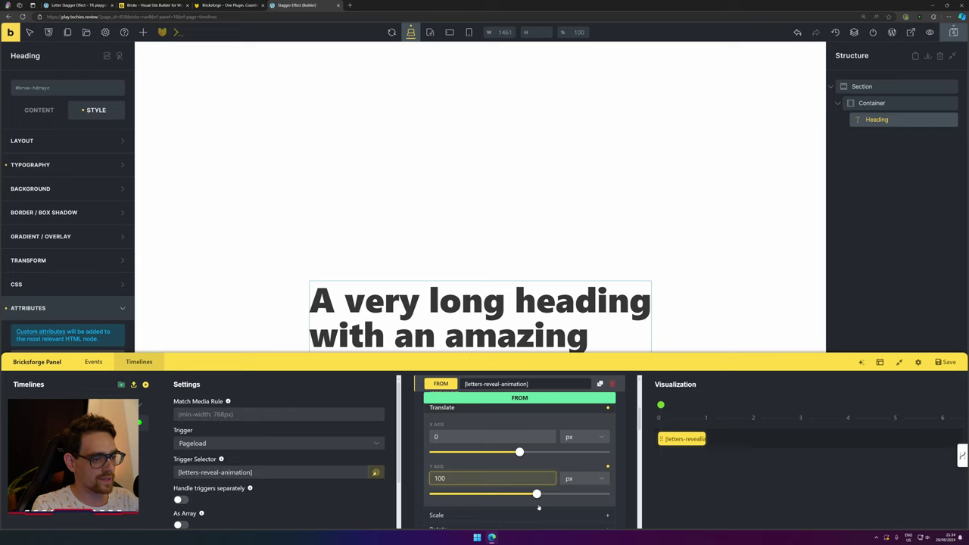
pyautogui.press('Tab')
pyautogui.press('%')
pyautogui.moveTo(529, 353); pyautogui.dragTo(454, 393)
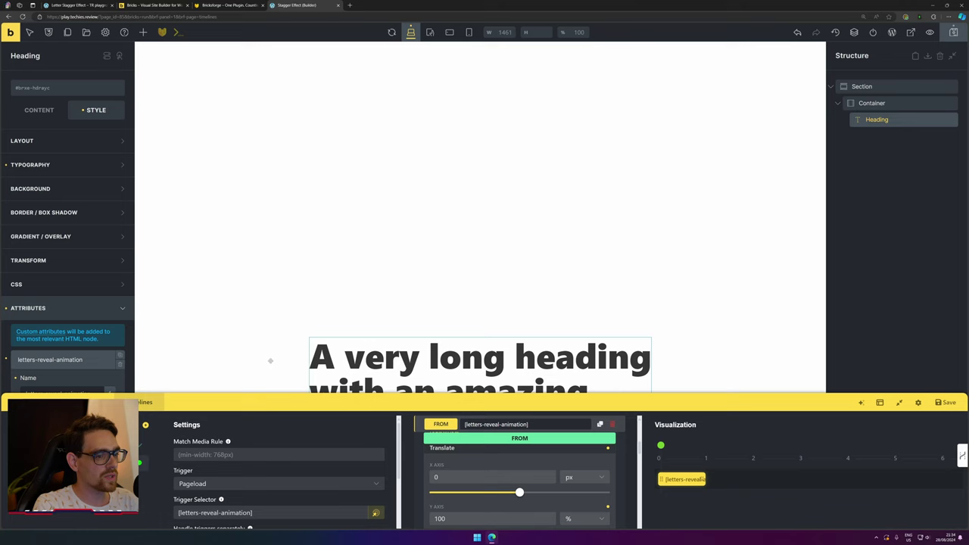
pyautogui.moveTo(499, 406); pyautogui.dragTo(522, 381)
# - Enable SplitText with type Chars and turn on Use Stagger at 0.02
pyautogui.scroll(10, 484, 492)
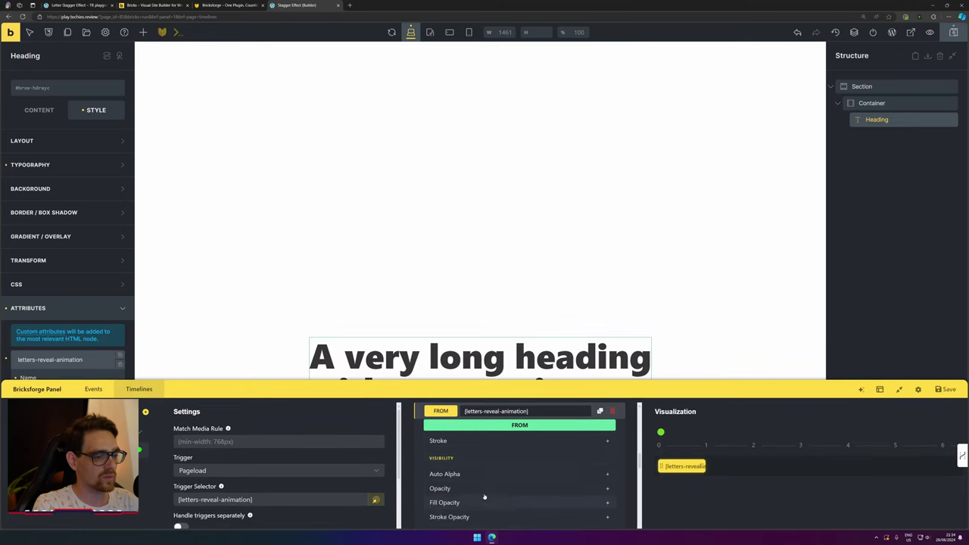
pyautogui.scroll(-5, 485, 494)
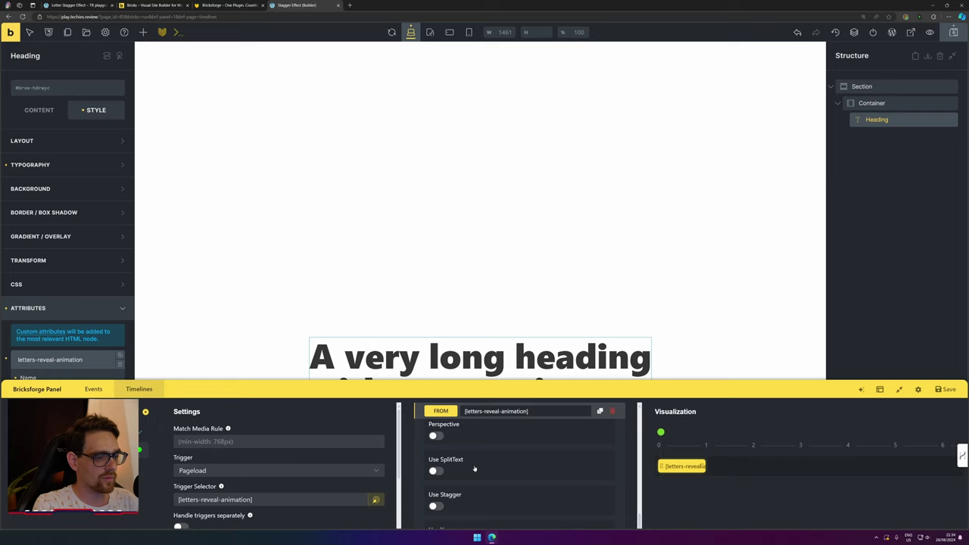
pyautogui.click(434, 471)
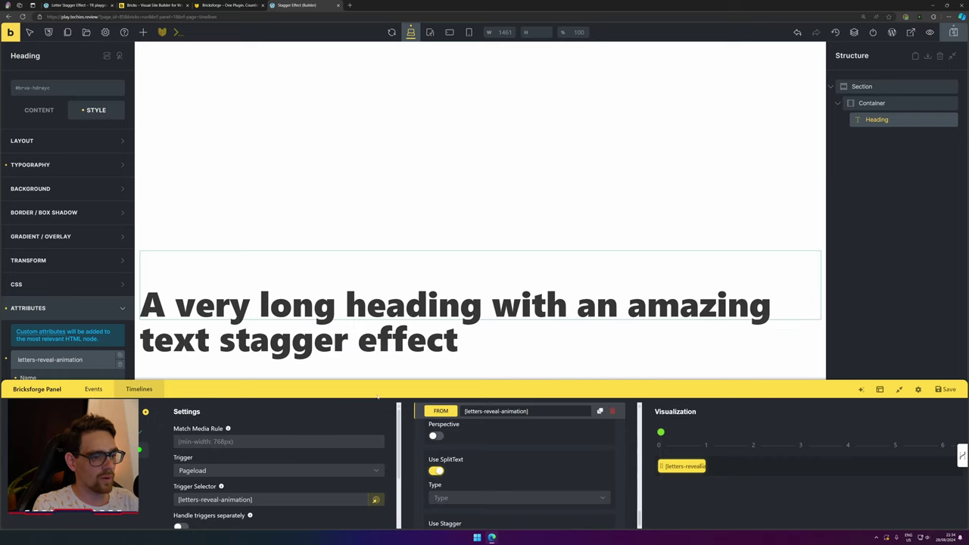
pyautogui.click(518, 497)
pyautogui.click(458, 454)
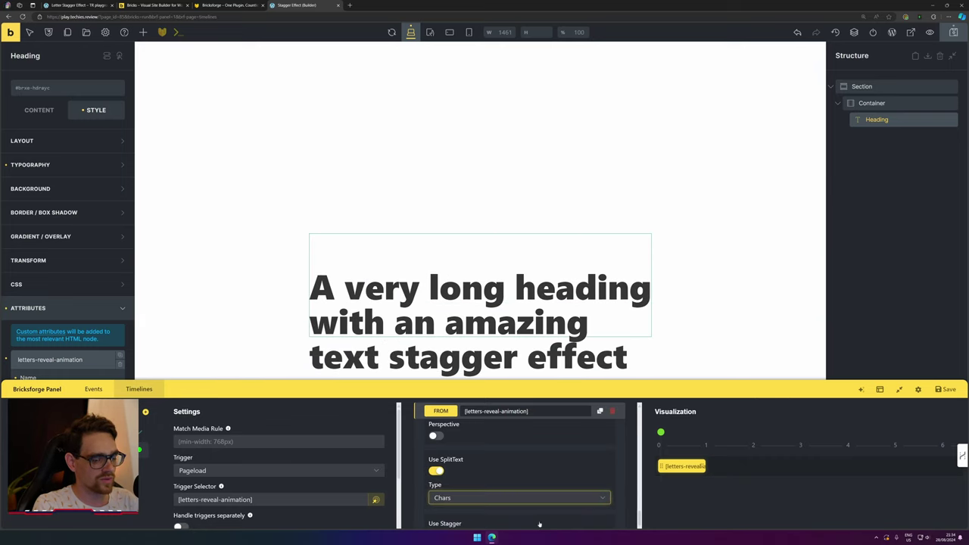
pyautogui.scroll(-1, 513, 490)
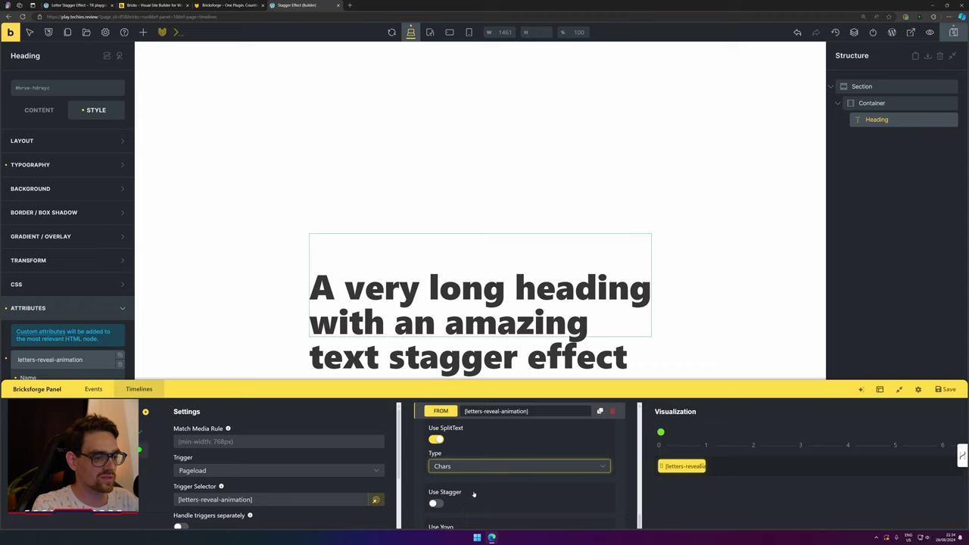
pyautogui.click(435, 503)
pyautogui.scroll(-2, 484, 492)
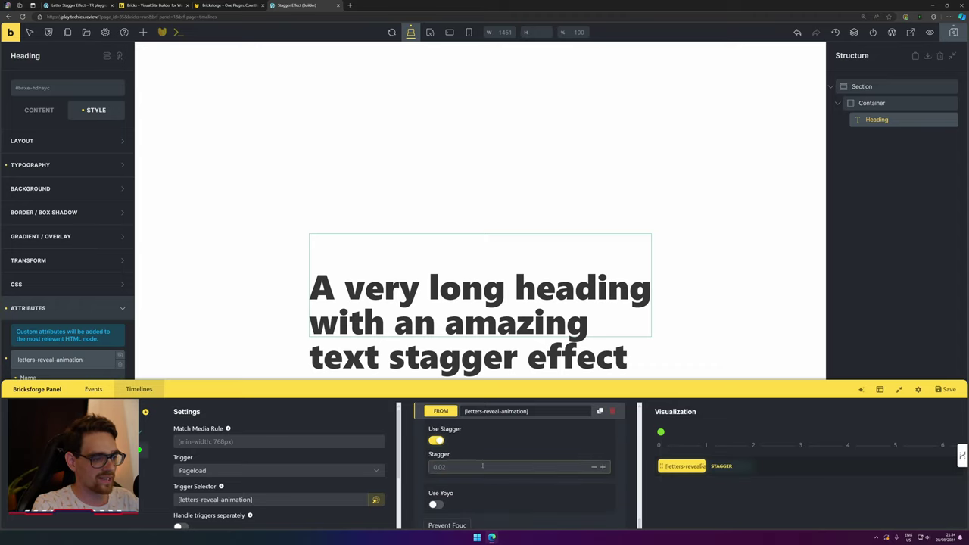
pyautogui.scroll(2, 513, 477)
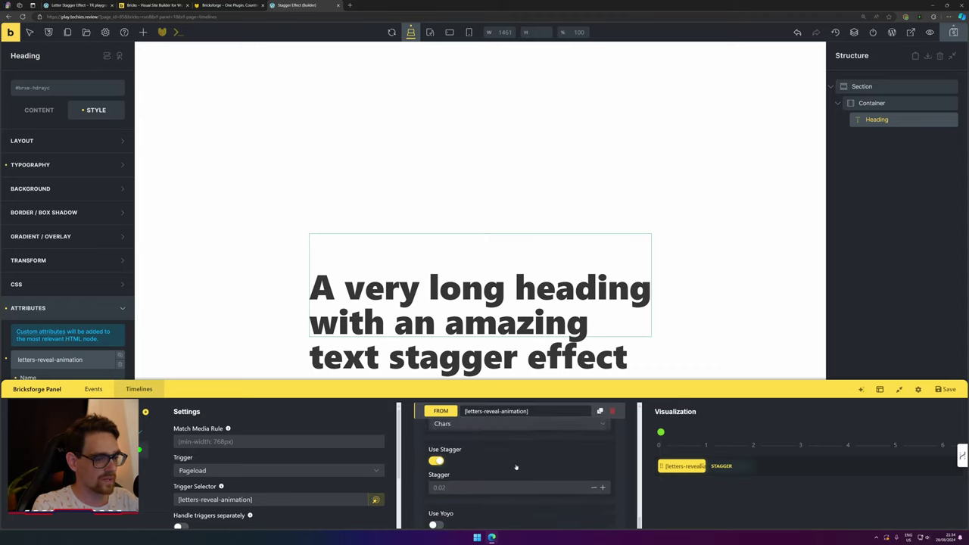
pyautogui.scroll(2, 513, 477)
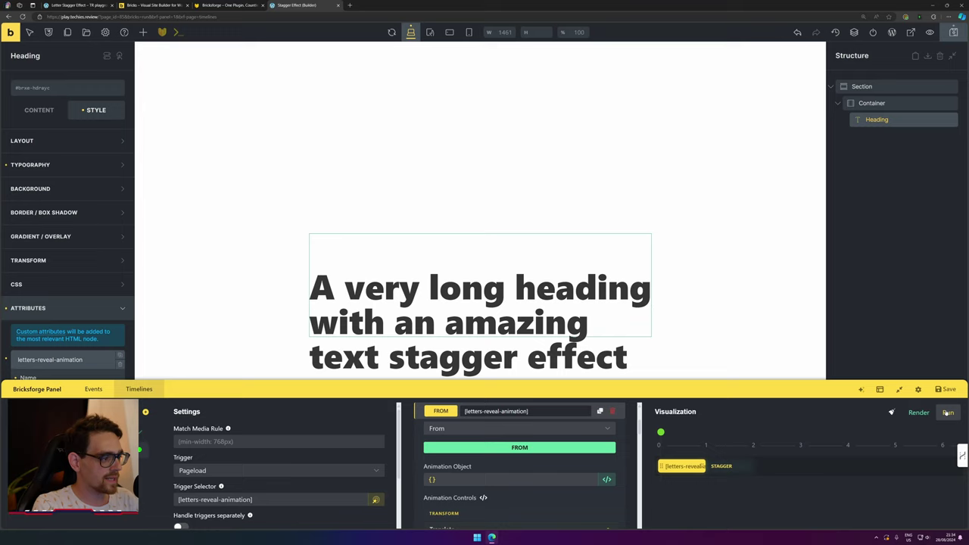
# - Preview the animation, then set its Duration to 0.2 and Delay to 0.2
pyautogui.click(946, 413)
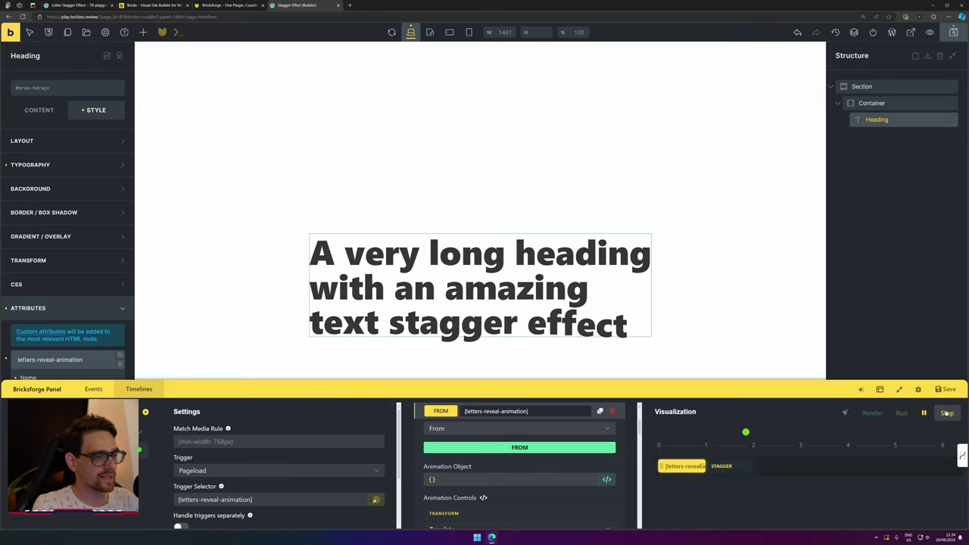
pyautogui.scroll(-10, 469, 487)
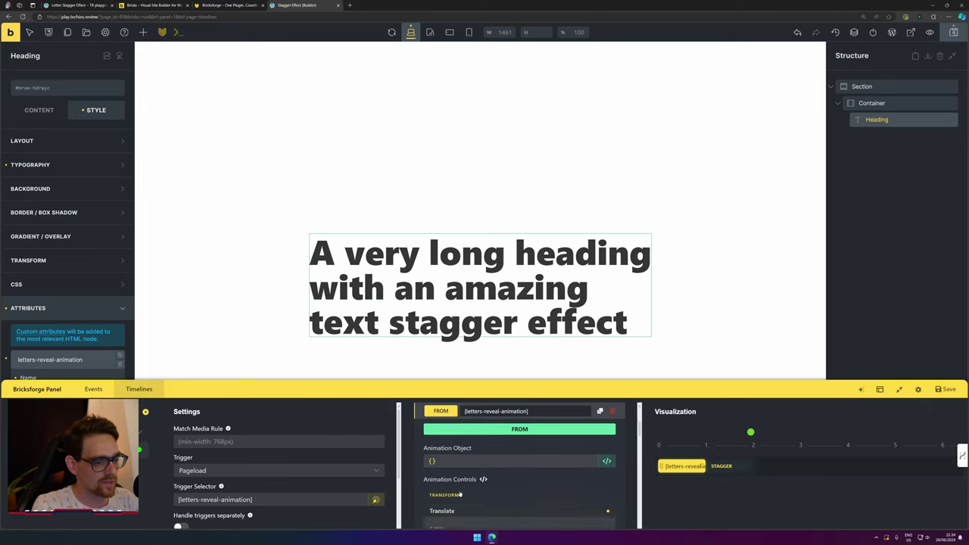
pyautogui.scroll(-8, 469, 487)
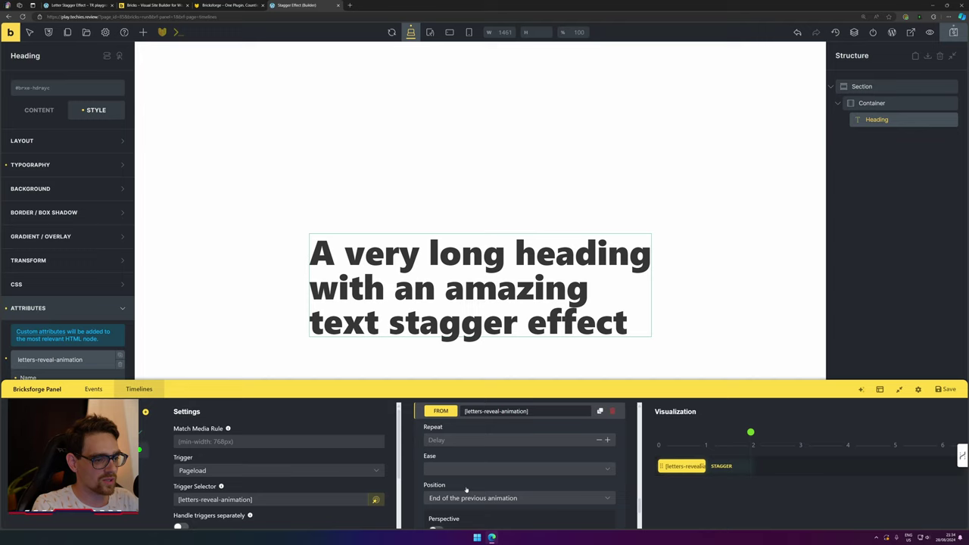
pyautogui.scroll(3, 447, 458)
pyautogui.click(466, 476)
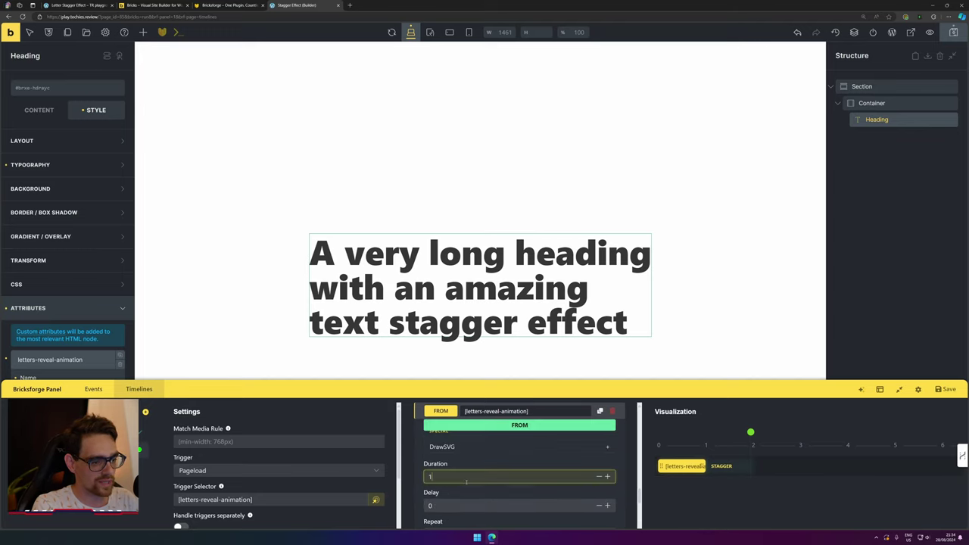
pyautogui.press('BackSpace')
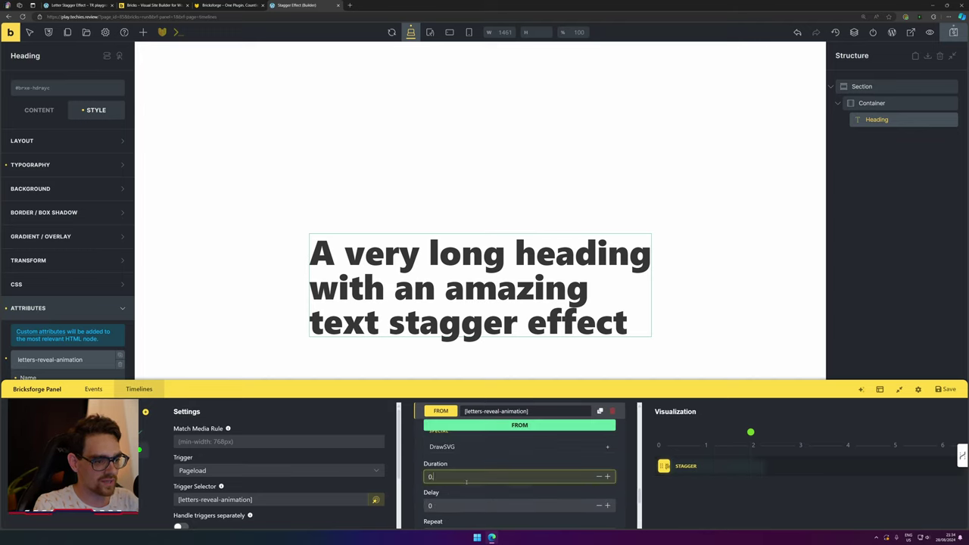
pyautogui.write('0.')
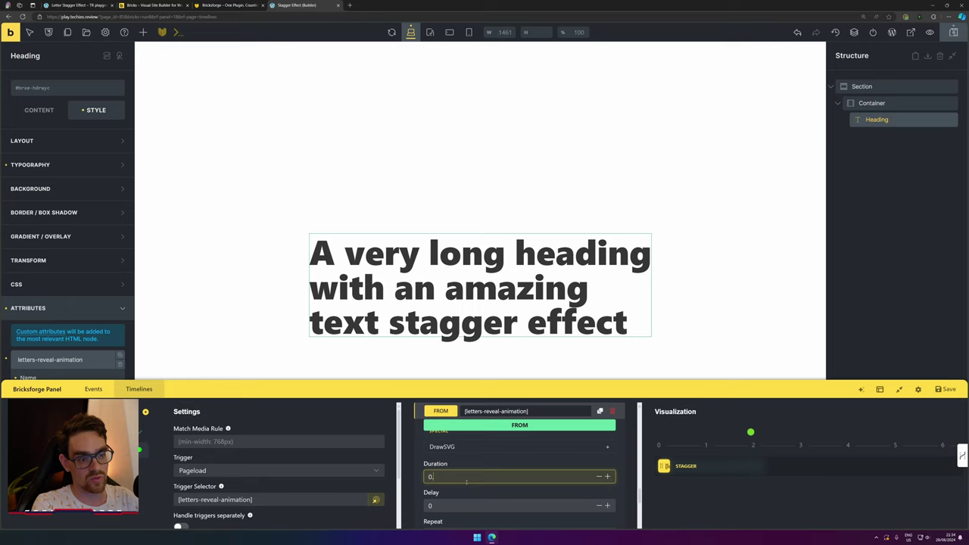
pyautogui.write('2')
pyautogui.scroll(-1, 485, 488)
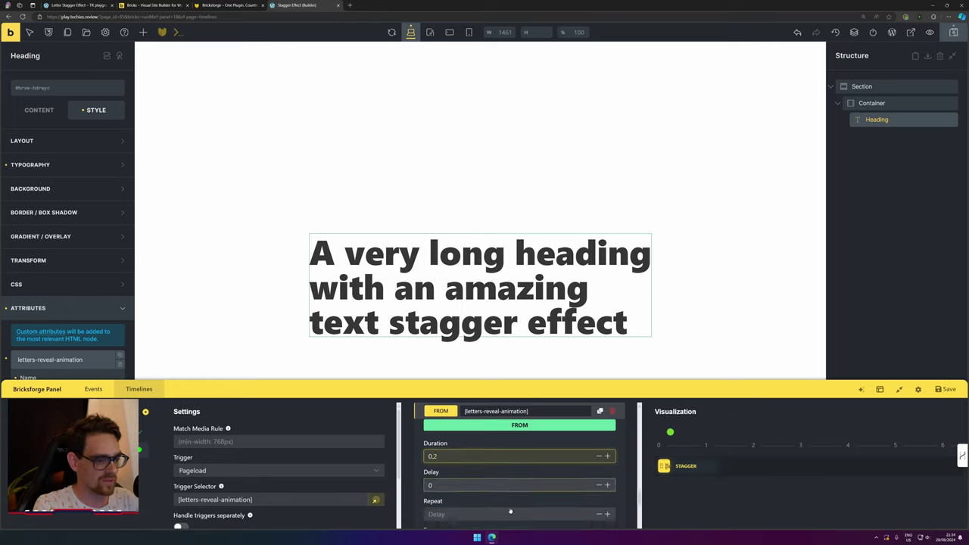
pyautogui.click(484, 472)
pyautogui.write('.2')
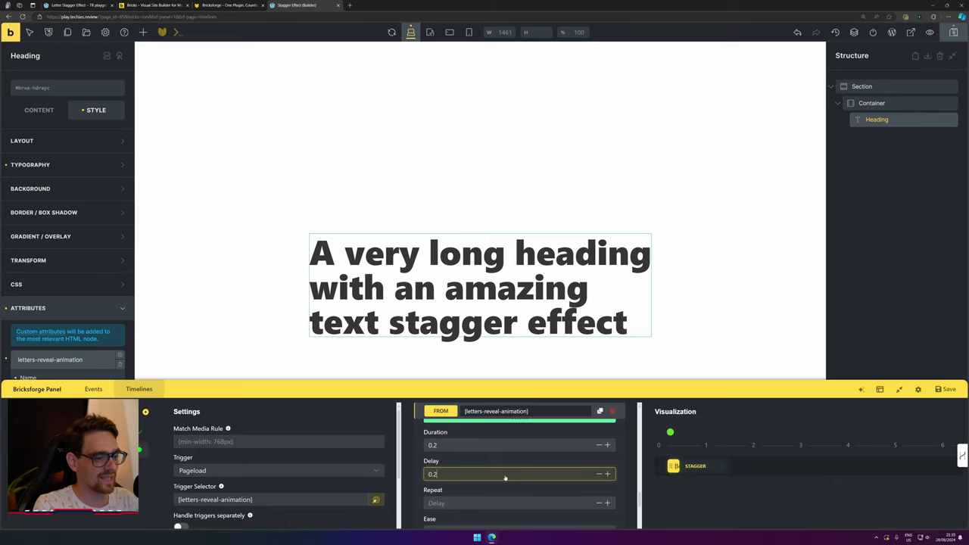
pyautogui.scroll(-1, 504, 478)
pyautogui.scroll(-1, 504, 472)
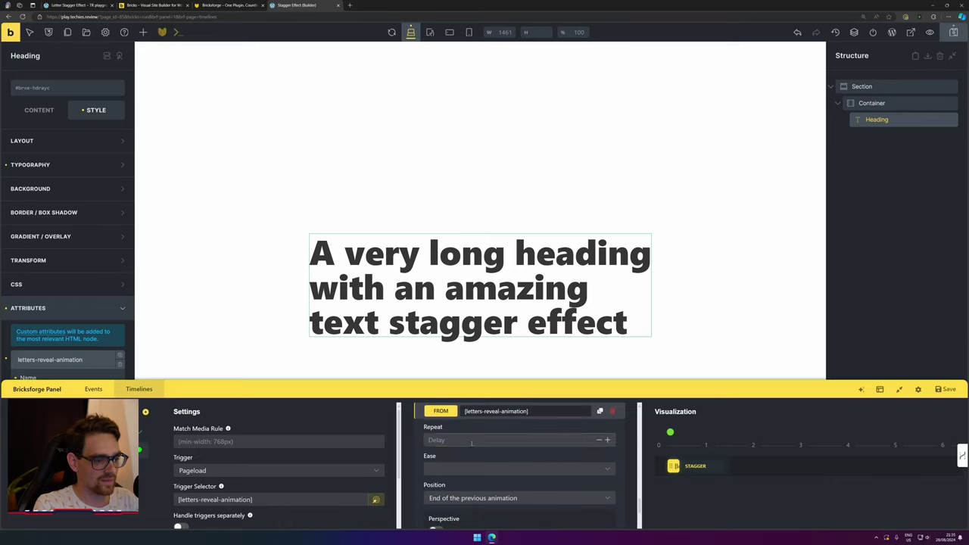
# - Set the From animation's ease to power4.out and replay the preview
pyautogui.click(492, 468)
pyautogui.scroll(-1, 493, 413)
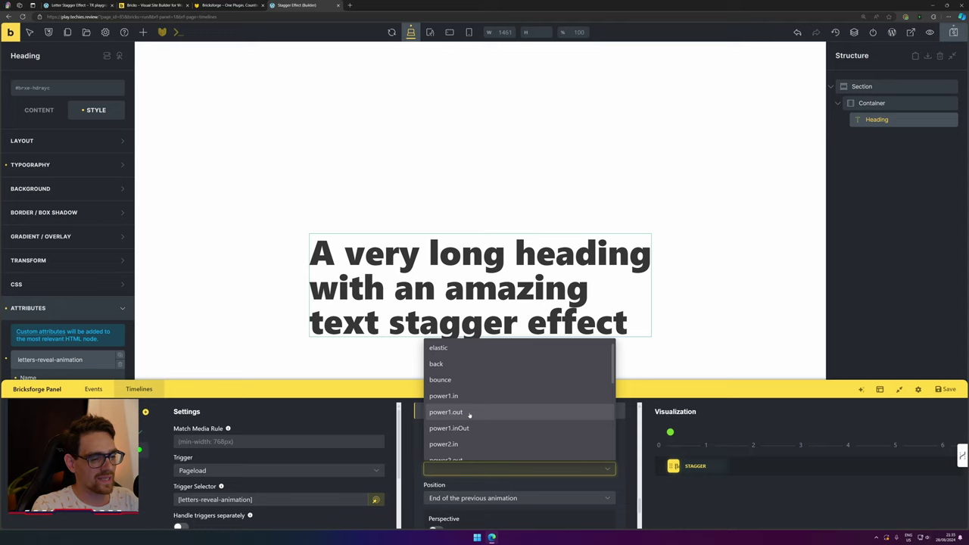
pyautogui.scroll(-5, 476, 417)
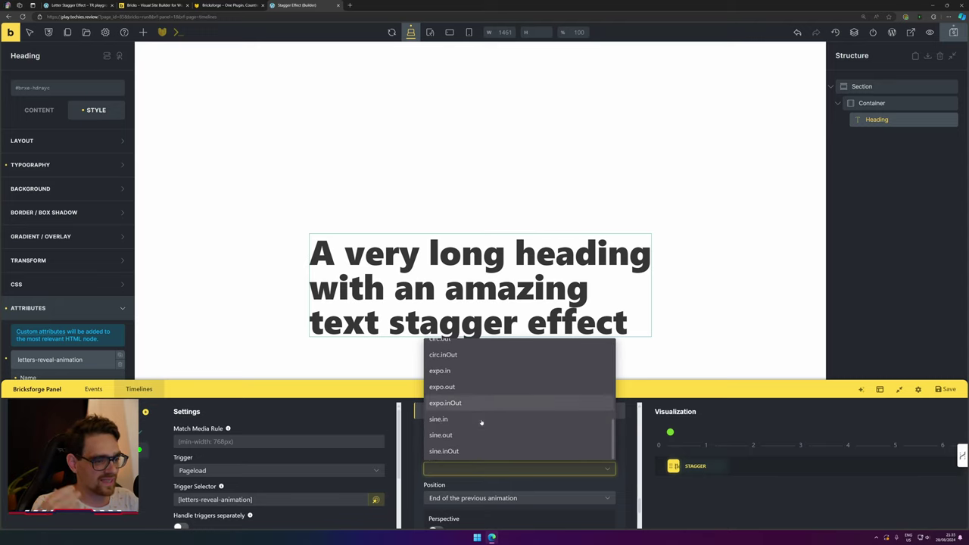
pyautogui.scroll(-1, 481, 422)
pyautogui.scroll(3, 480, 424)
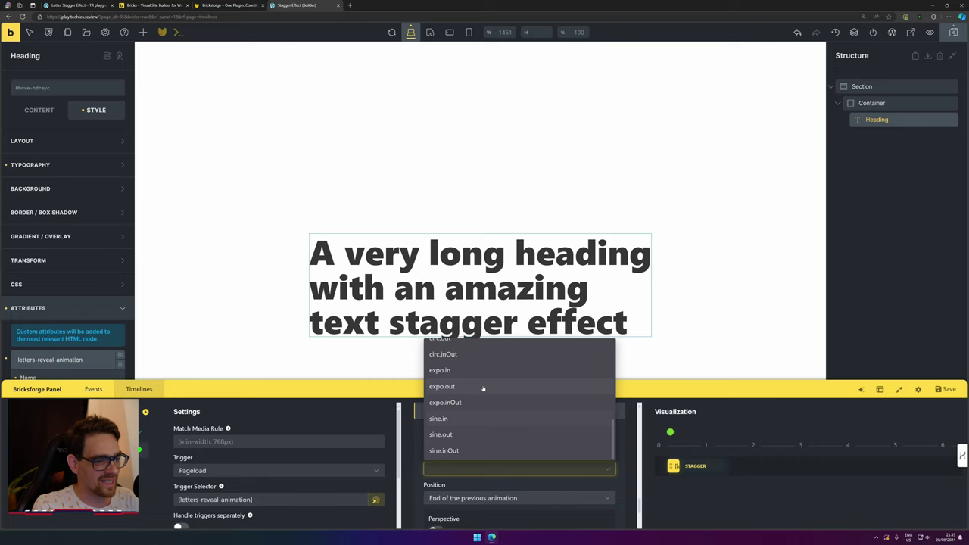
pyautogui.click(484, 389)
pyautogui.click(946, 412)
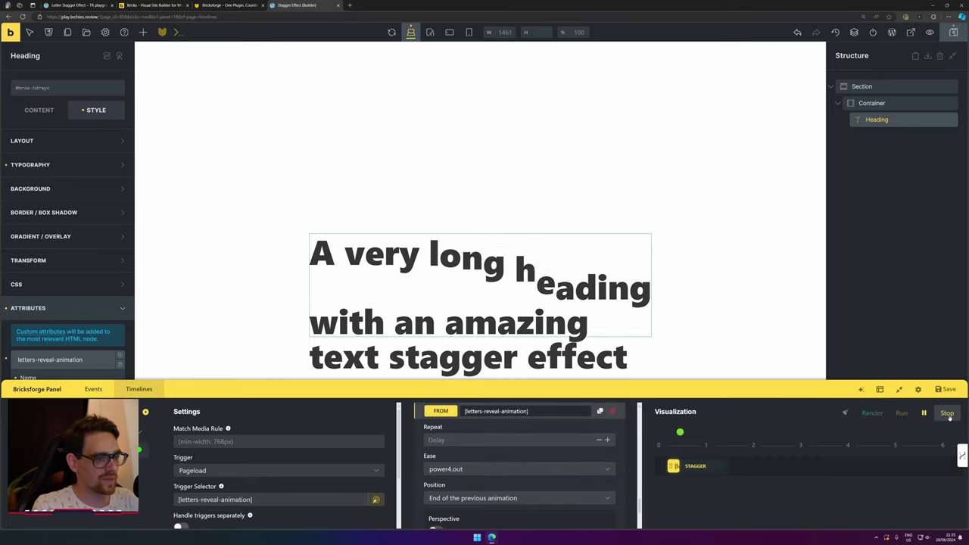
# - Try power3.inOut easing, then settle on power3.out
pyautogui.click(508, 470)
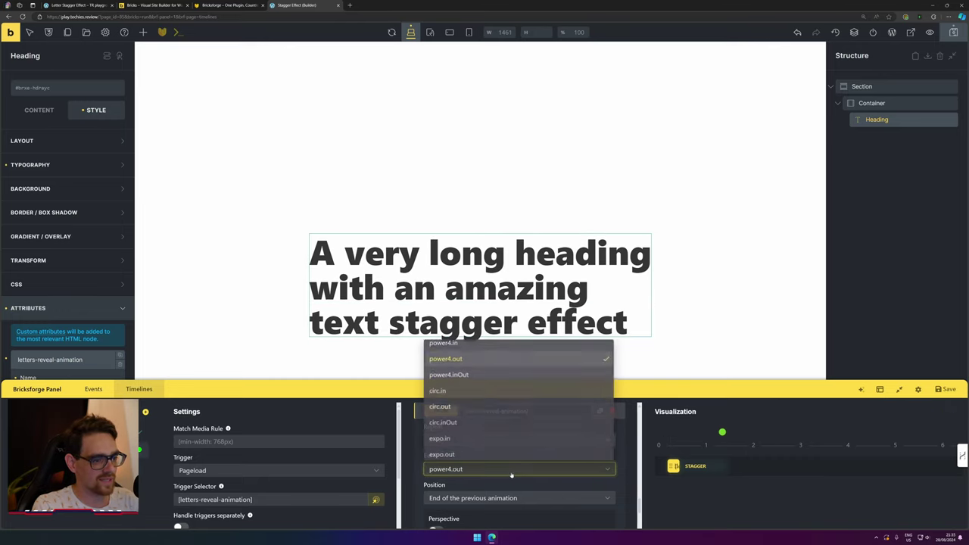
pyautogui.click(471, 376)
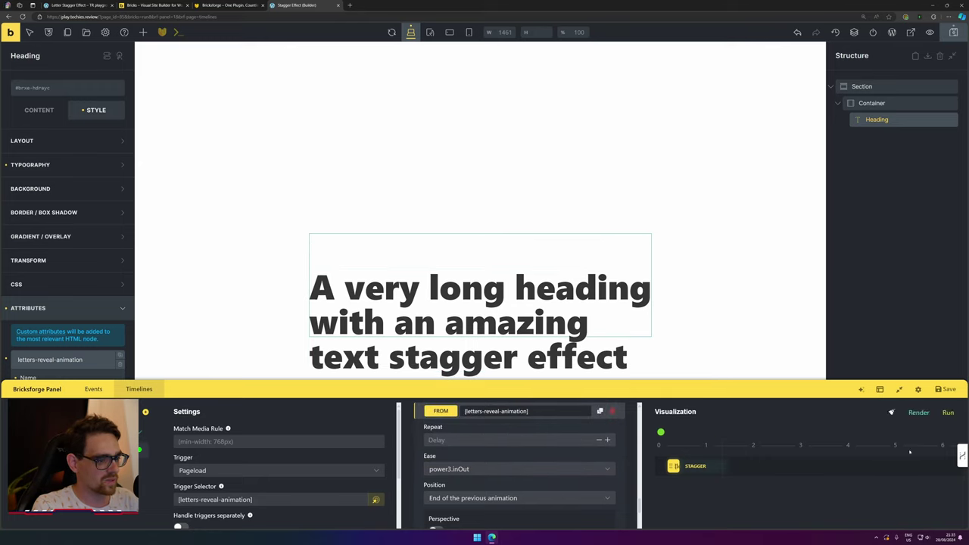
pyautogui.click(508, 469)
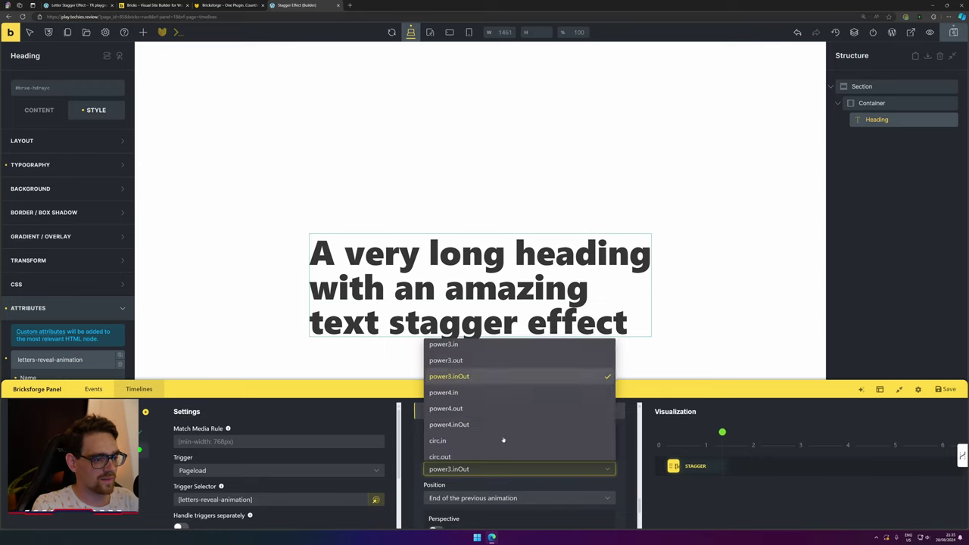
pyautogui.click(515, 376)
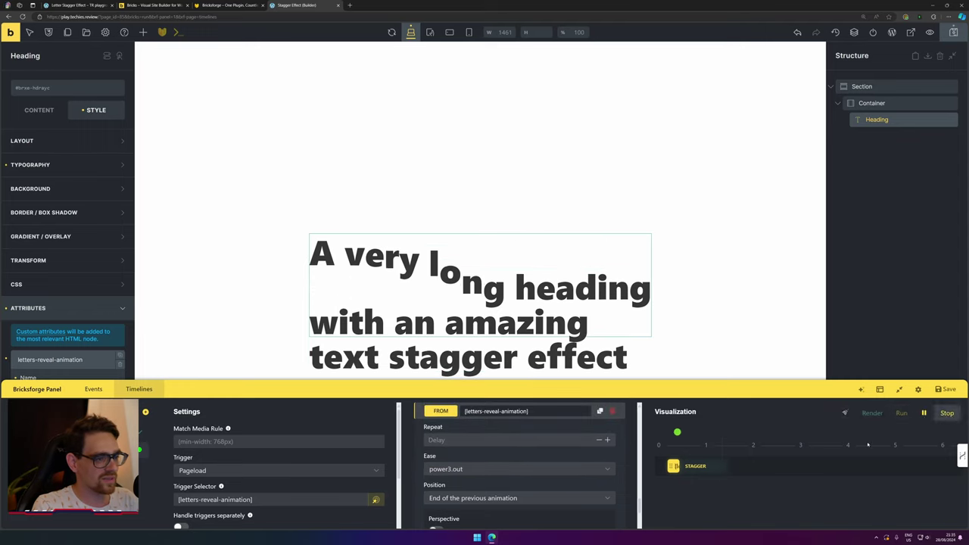
# - Set the heading's per-letter stagger value to 0.01
pyautogui.scroll(-3, 485, 469)
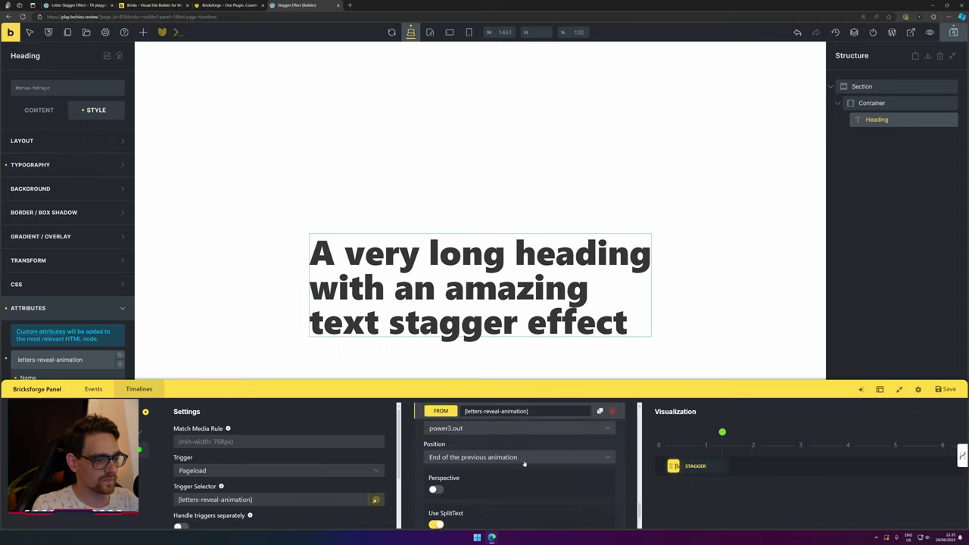
pyautogui.scroll(-3, 504, 503)
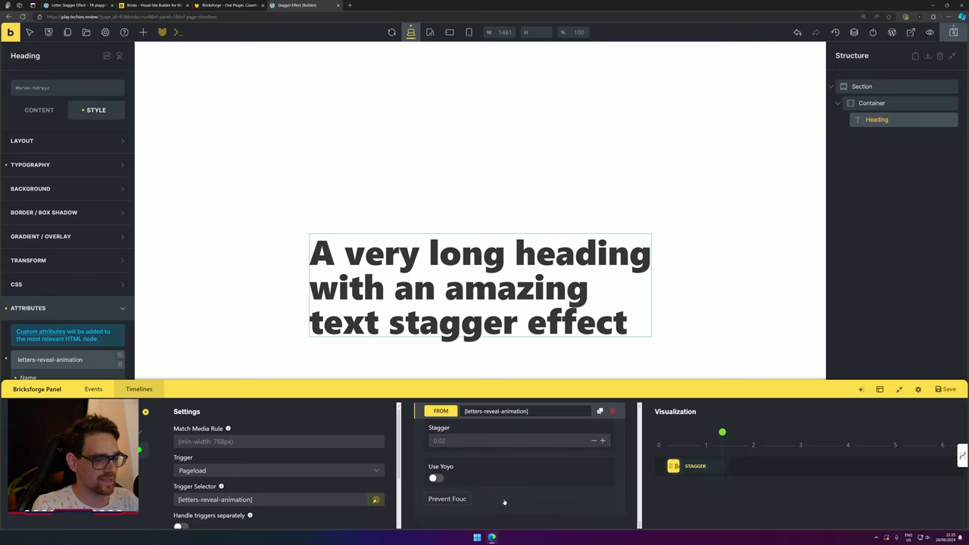
pyautogui.scroll(2, 504, 502)
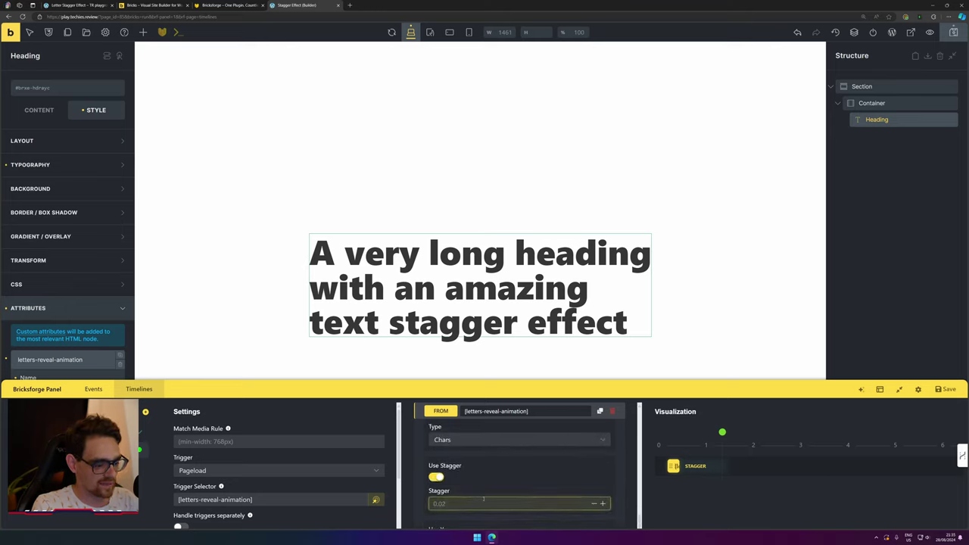
pyautogui.click(483, 503)
pyautogui.write('0.0')
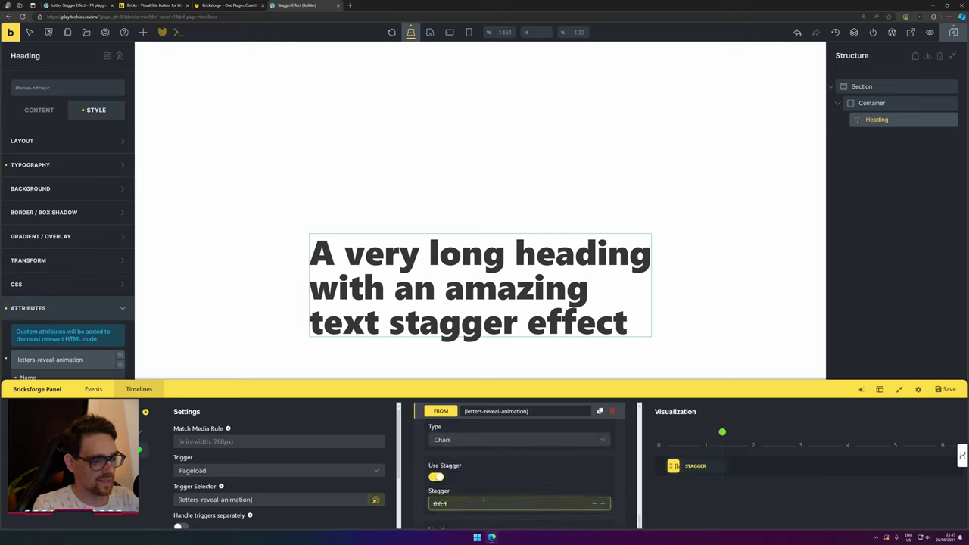
pyautogui.write('1')
pyautogui.scroll(-3, 483, 499)
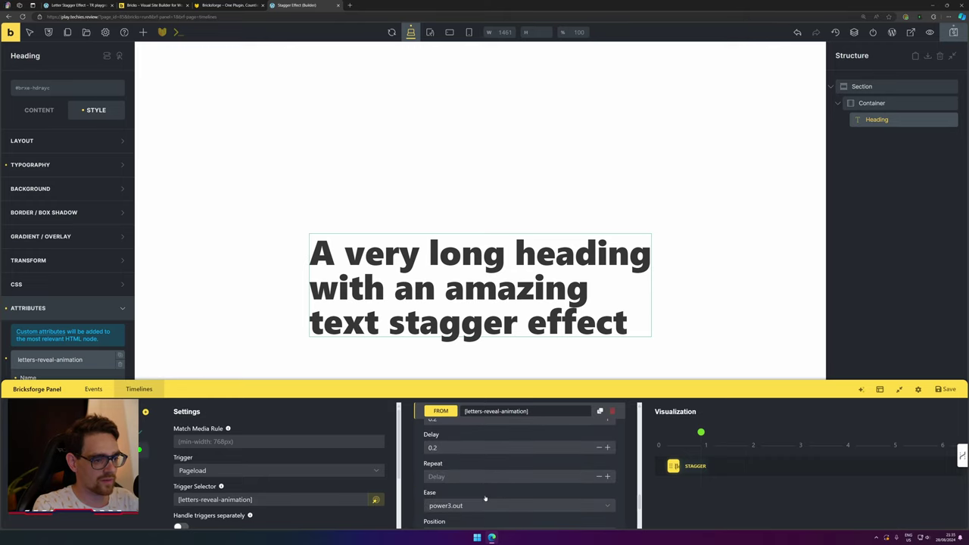
pyautogui.scroll(3, 495, 492)
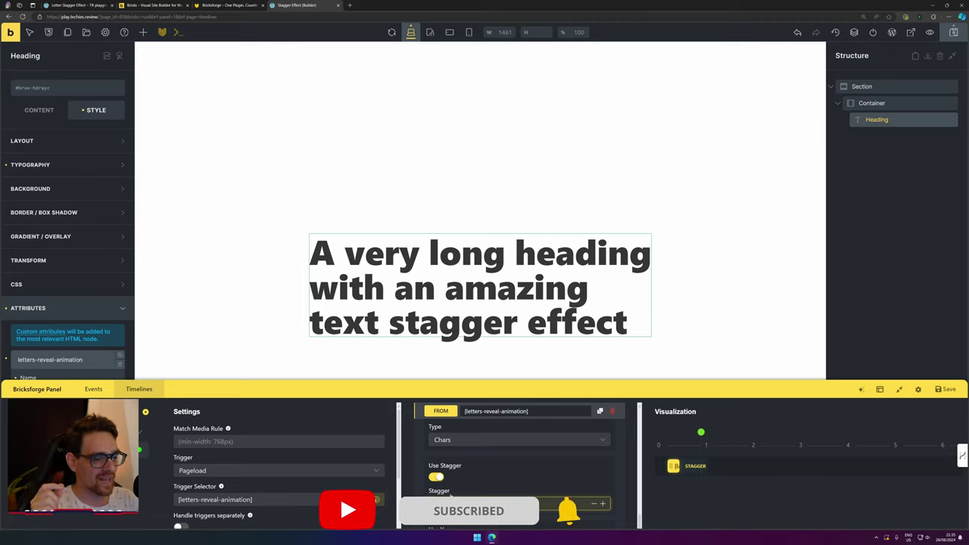
pyautogui.doubleClick(433, 504)
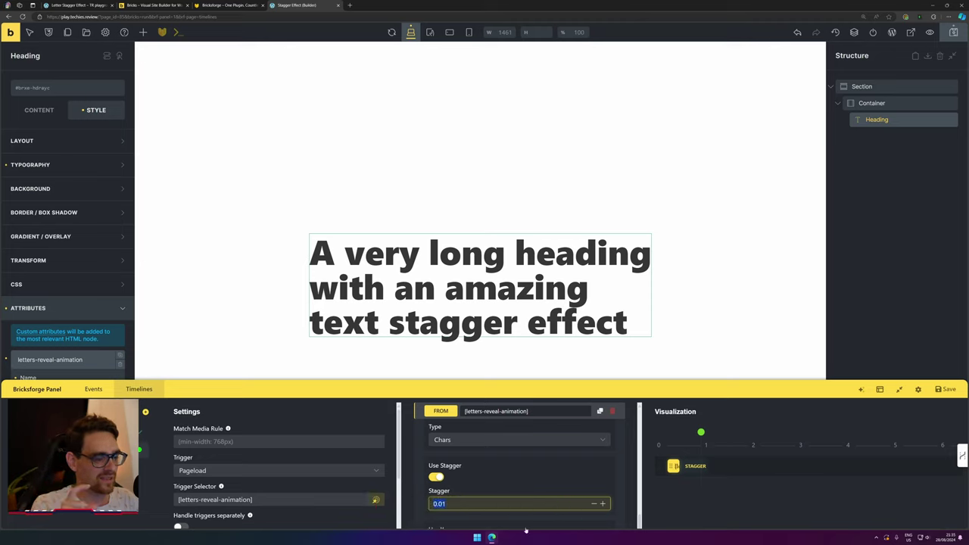
pyautogui.click(688, 432)
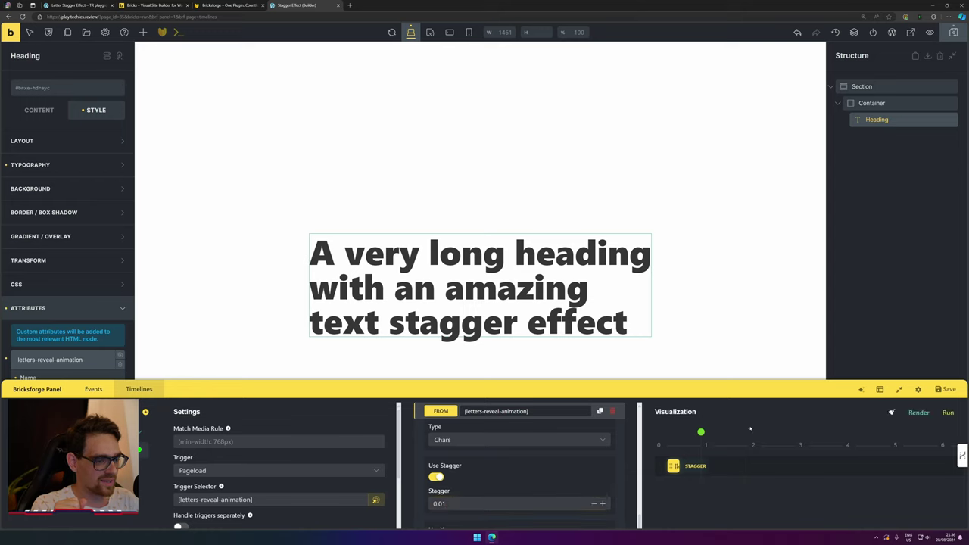
# - Preview the faster 0.01 letter stagger in the Visualization panel
pyautogui.click(947, 413)
pyautogui.scroll(-5, 457, 483)
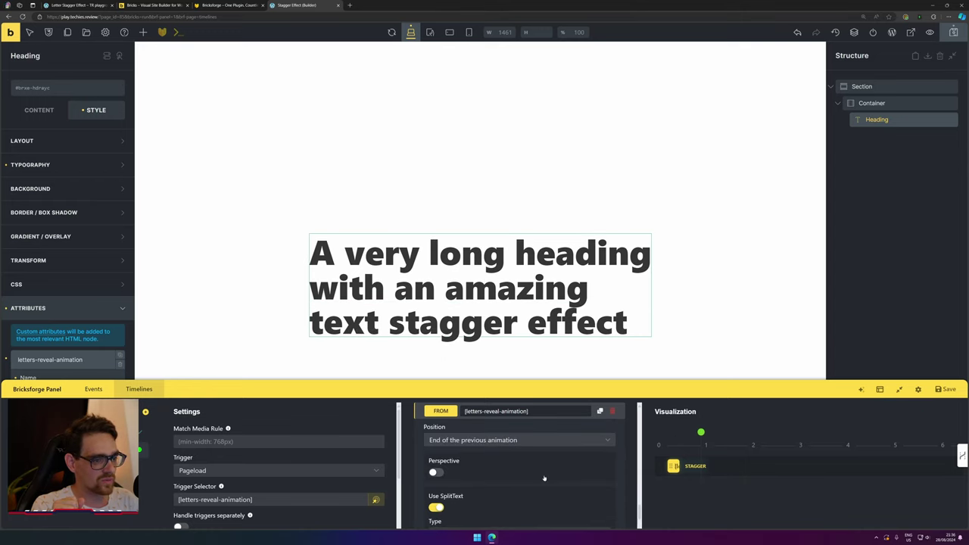
pyautogui.scroll(1, 457, 483)
pyautogui.scroll(3, 457, 483)
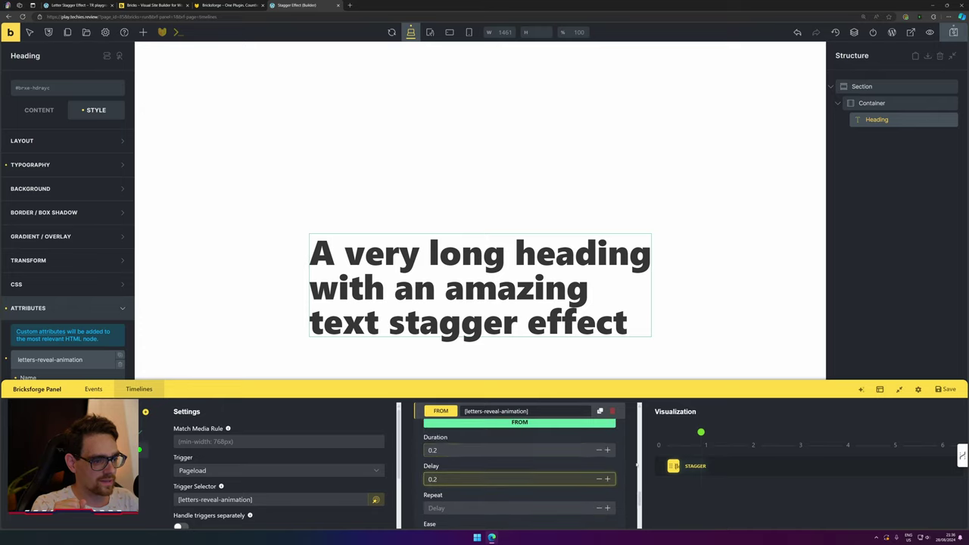
pyautogui.scroll(3, 505, 487)
pyautogui.scroll(-2, 505, 487)
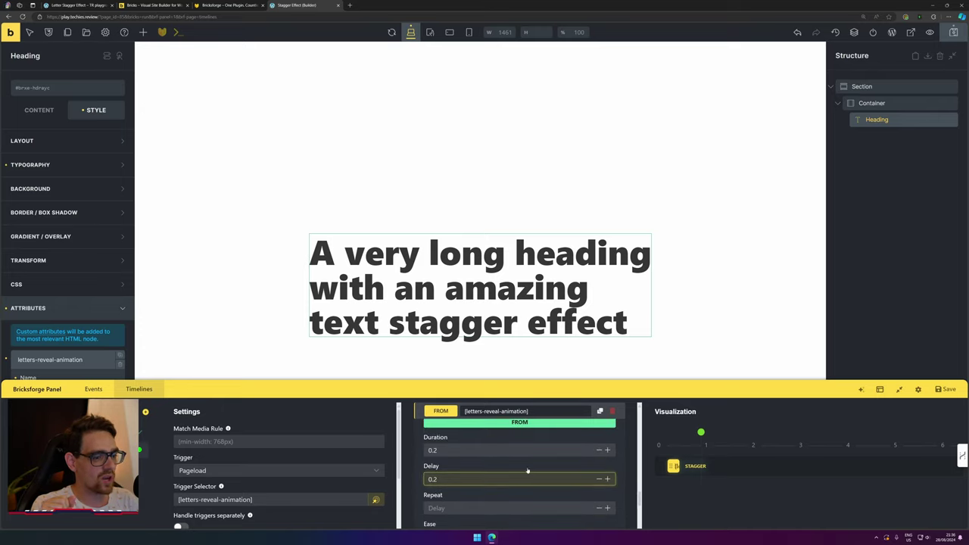
pyautogui.scroll(2, 527, 471)
# - Save the page and load it on the live frontend
pyautogui.click(946, 389)
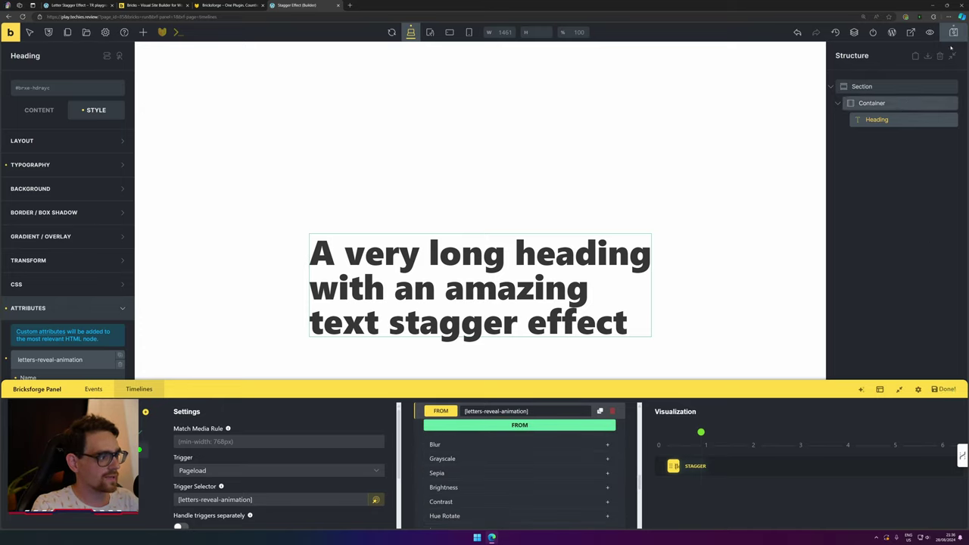
pyautogui.click(911, 33)
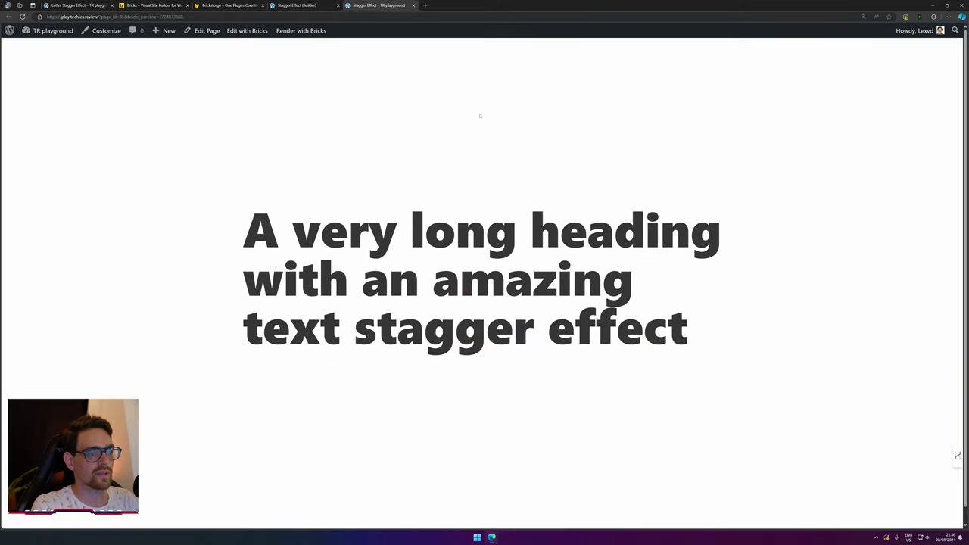
pyautogui.click(23, 16)
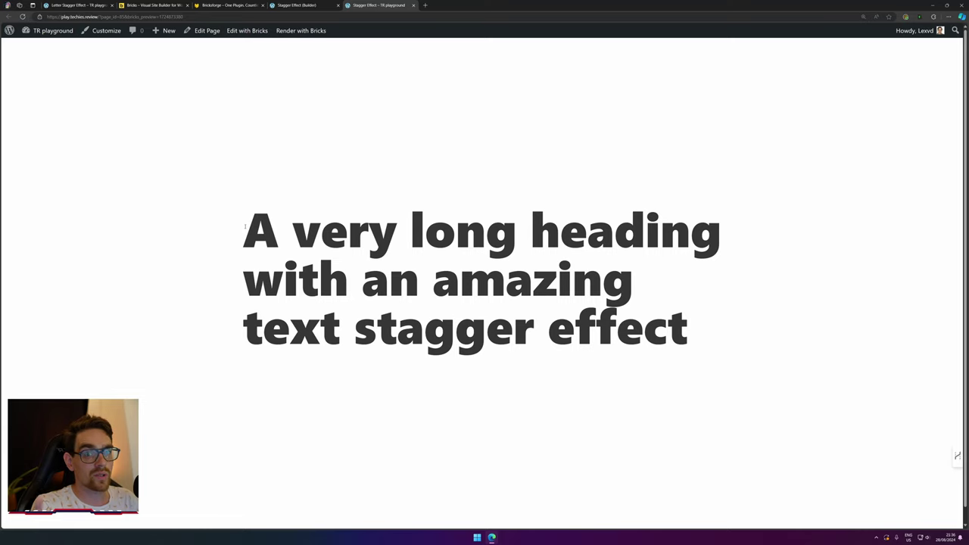
# - Reload the live page to replay the letter animation, then return to the heading's custom CSS in the builder
pyautogui.moveTo(247, 225); pyautogui.dragTo(731, 222)
pyautogui.click(154, 43)
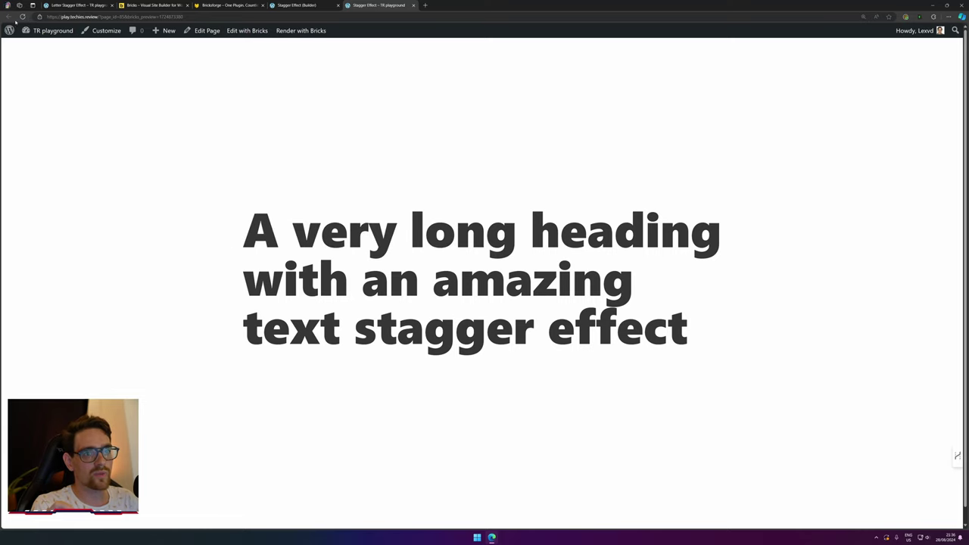
pyautogui.click(23, 17)
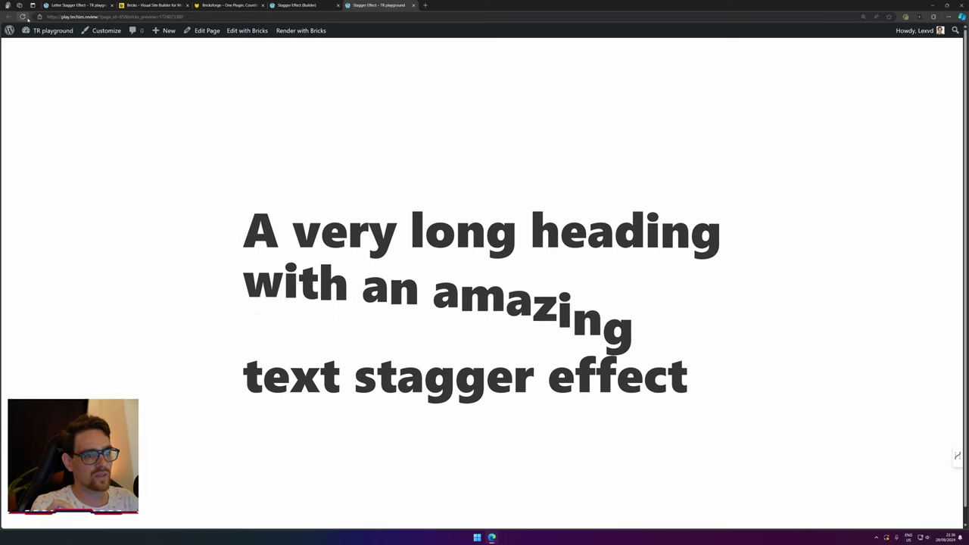
pyautogui.hotkey('ctrl', 'shift', 'Tab')
pyautogui.click(46, 284)
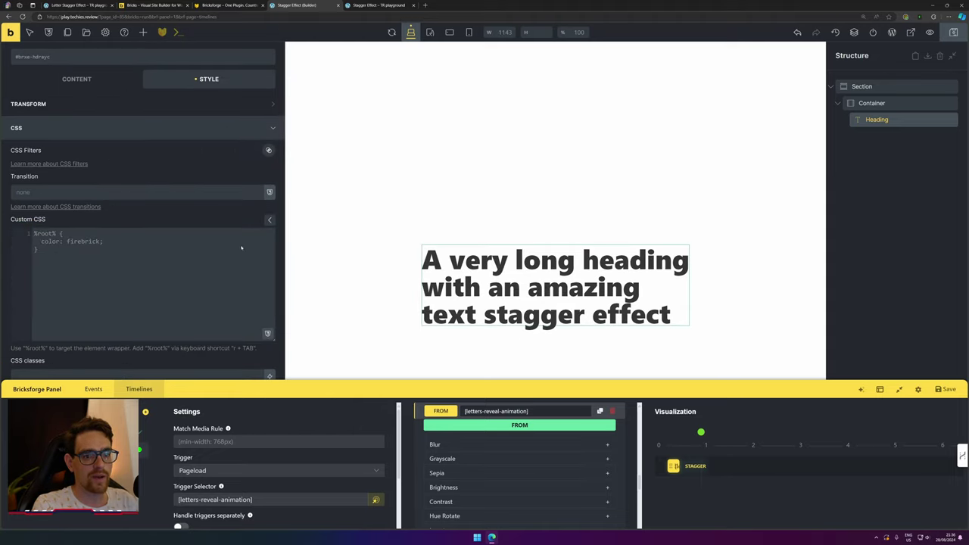
# - Replace the heading's custom CSS with the .brf-split-words overflow-hidden rule, then right-click the live heading
pyautogui.hotkey('ctrl', 'a')
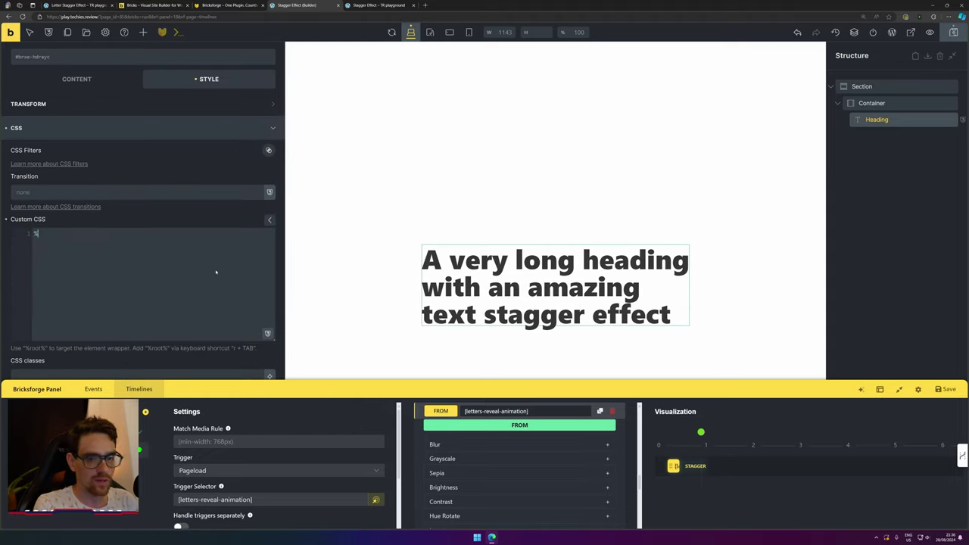
pyautogui.press('BackSpace')
pyautogui.write('%root% .brf-split-words {     overflow: hidden;     padding-bottom: 0.15em;     margin-bottom: -0.1em;     transform-origin: bottom; }')
pyautogui.moveTo(59, 233); pyautogui.dragTo(119, 233)
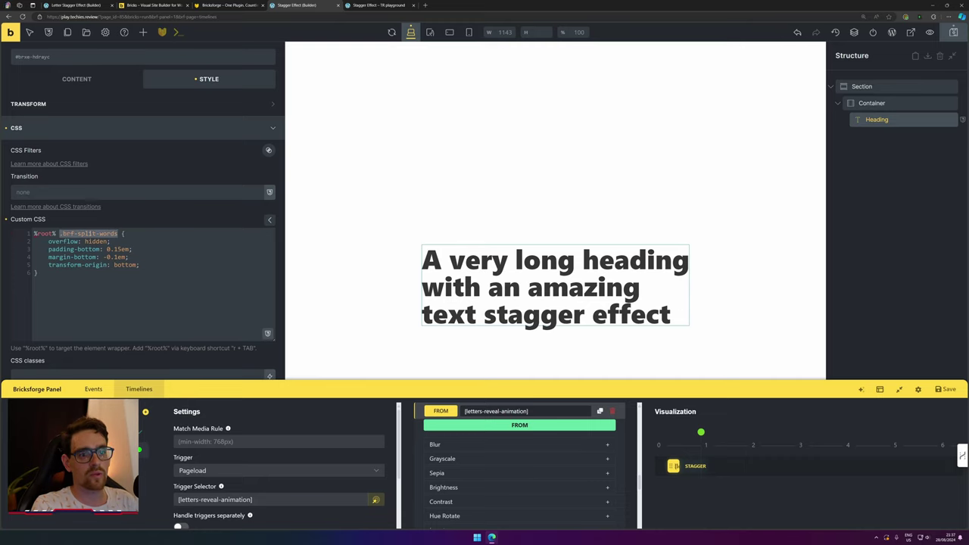
pyautogui.click(360, 5)
pyautogui.rightClick(324, 225)
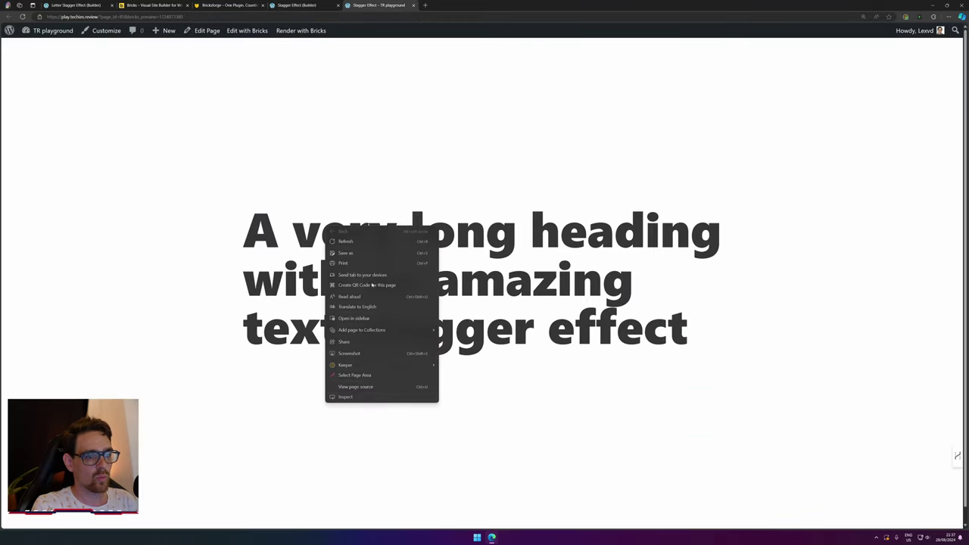
# - Inspect the heading in DevTools, expanding the brf-split-words spans of 'very' and 'heading' to see their letters
pyautogui.click(352, 398)
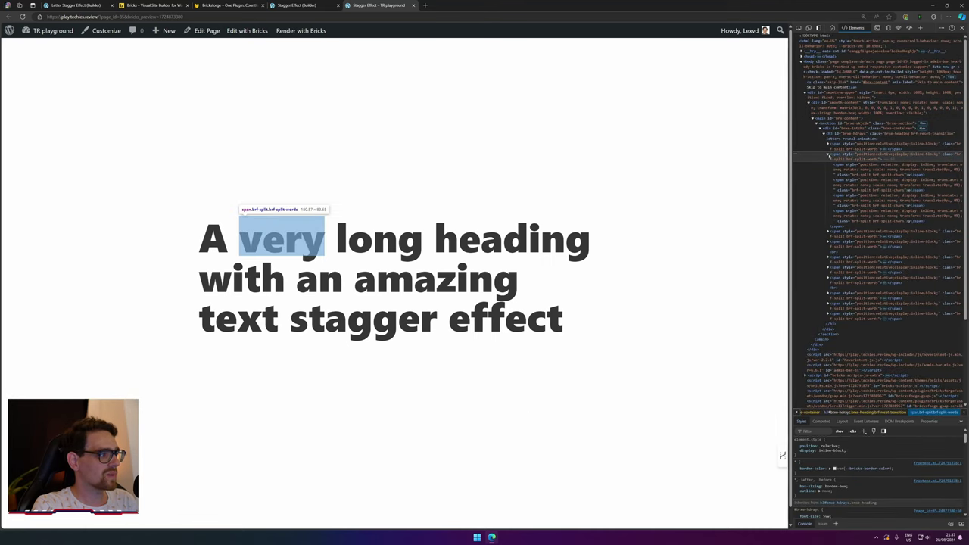
pyautogui.click(827, 153)
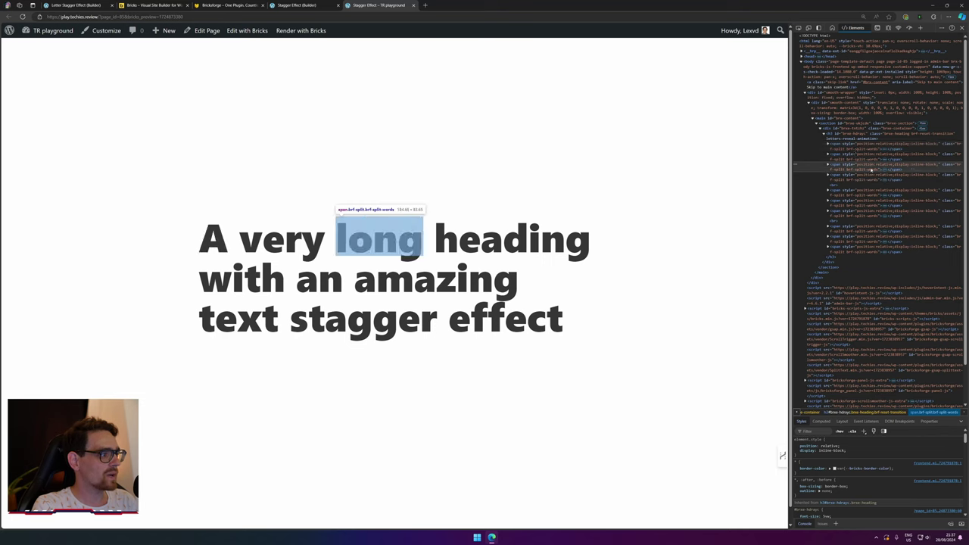
pyautogui.click(828, 175)
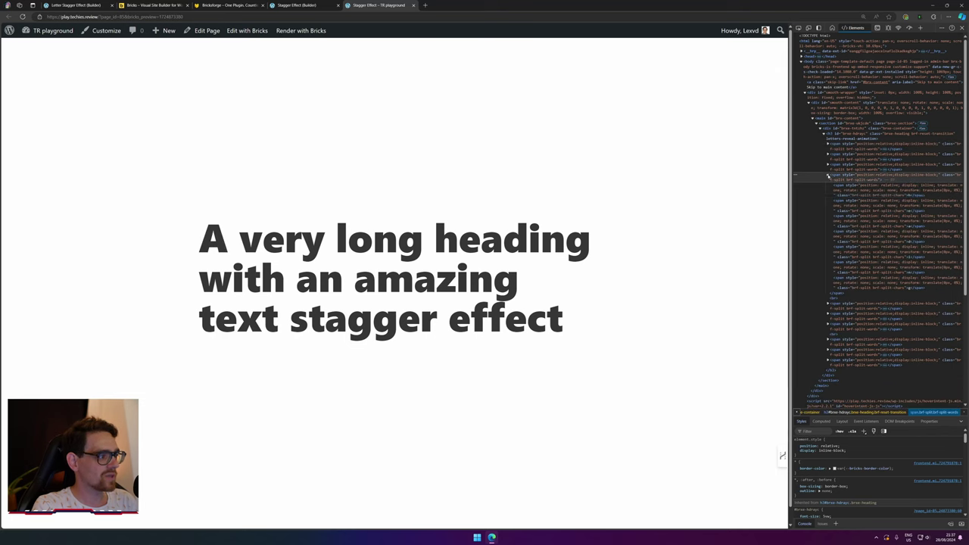
pyautogui.click(855, 278)
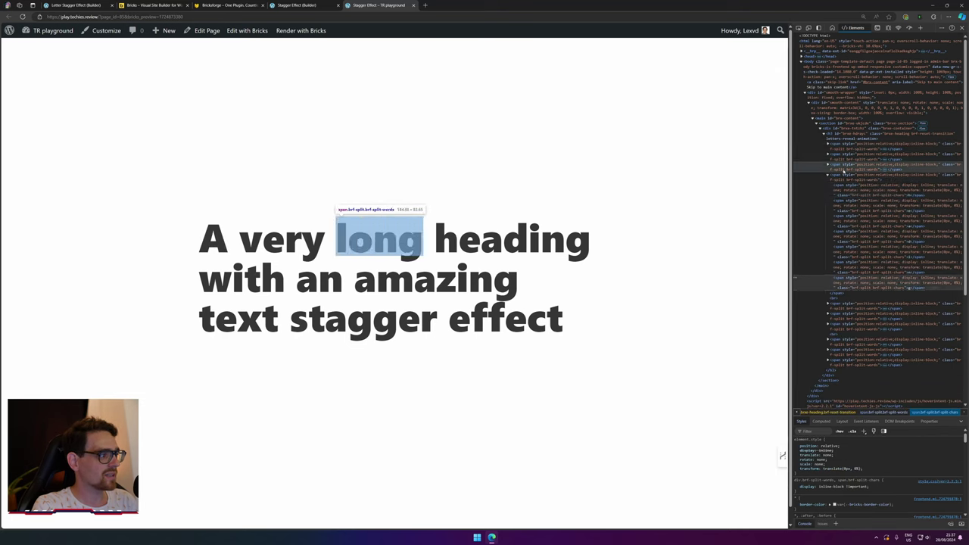
pyautogui.click(829, 174)
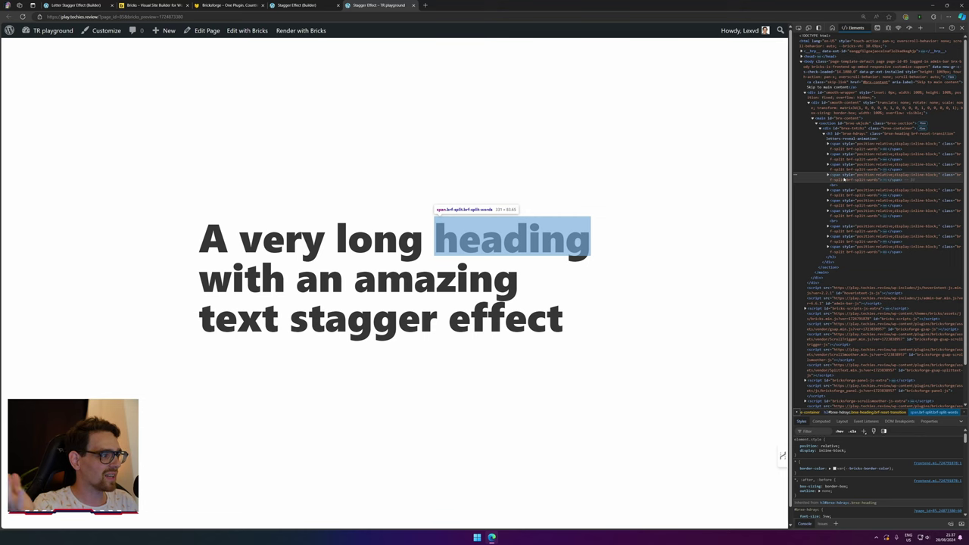
pyautogui.click(331, 4)
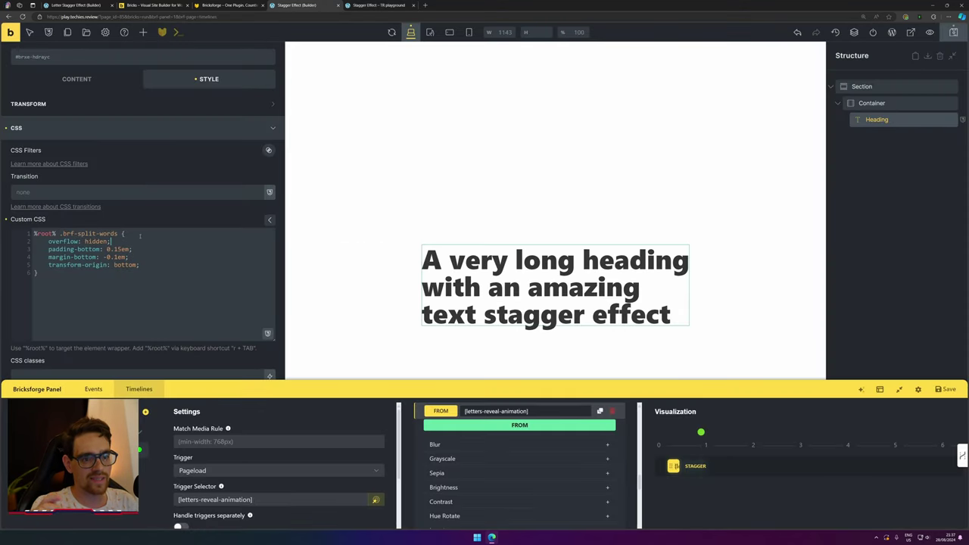
# - Change the .brf-split-words bottom padding to 0.14em while keeping the -0.1em bottom margin
pyautogui.moveTo(111, 240); pyautogui.dragTo(48, 240)
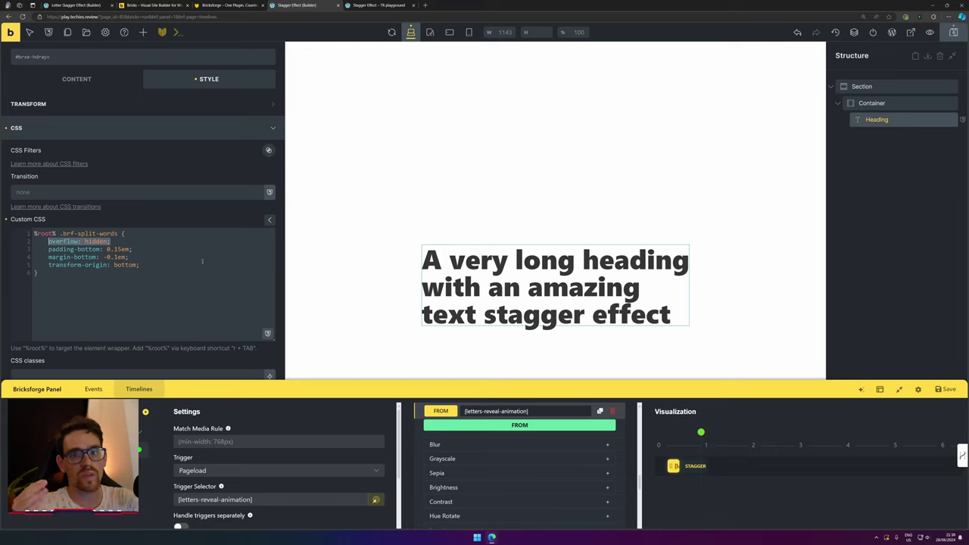
pyautogui.click(121, 249)
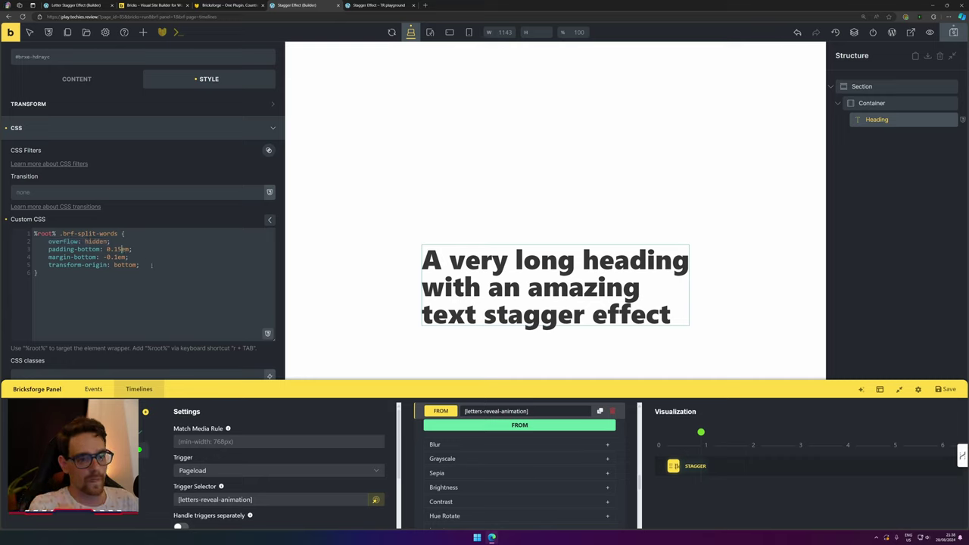
pyautogui.press('BackSpace')
pyautogui.write('4')
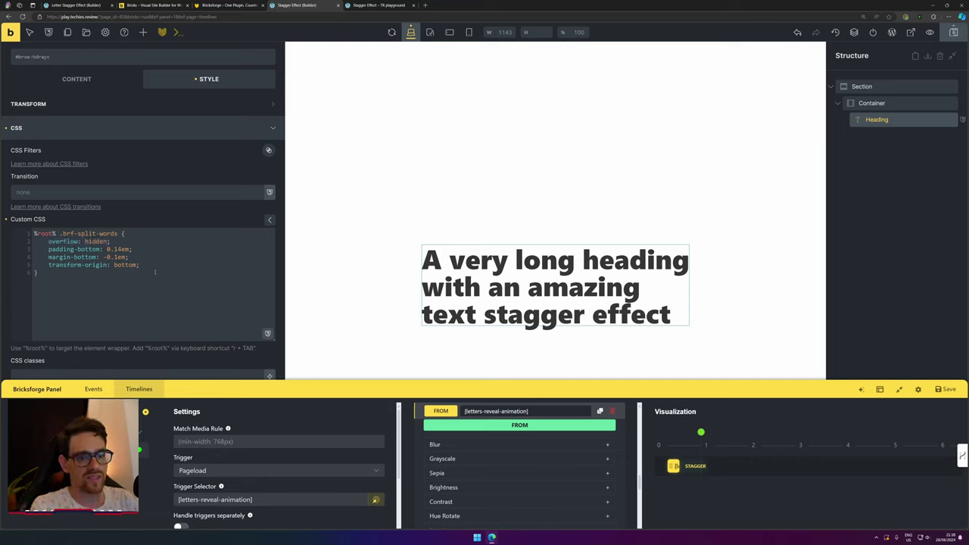
pyautogui.press('BackSpace')
pyautogui.write('05')
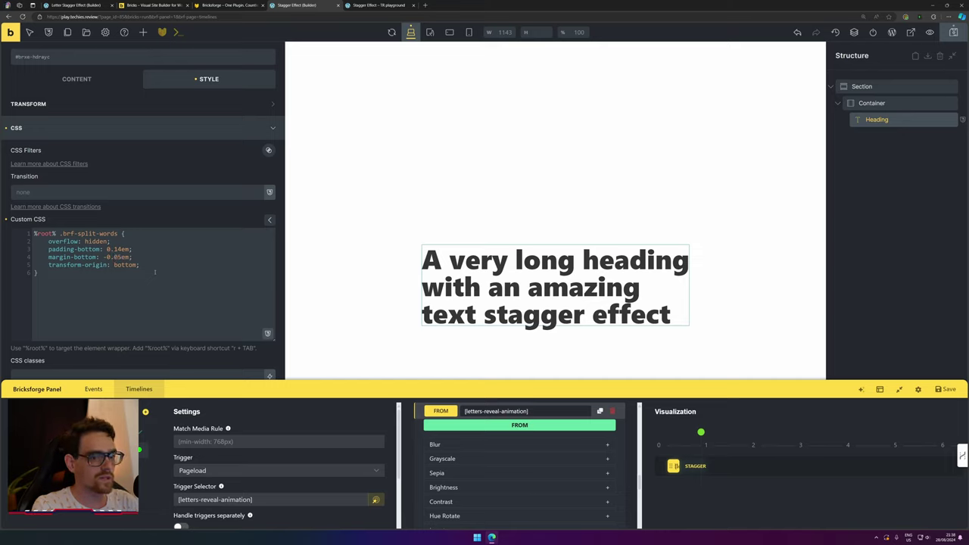
pyautogui.press('BackSpace')
pyautogui.press('BackSpace')
pyautogui.write('1')
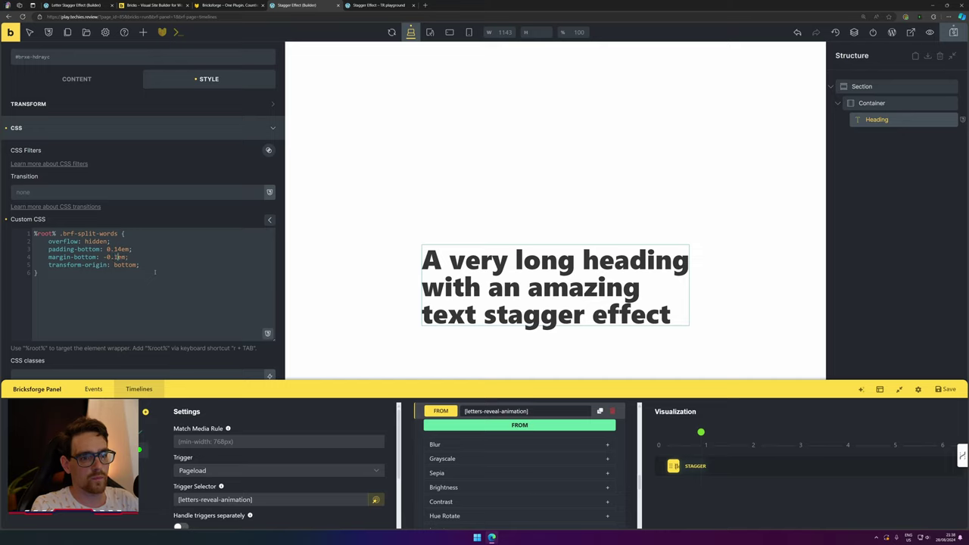
pyautogui.hotkey('ctrl', 'shift', 'Left')
pyautogui.hotkey('ctrl', 'shift', 'Left')
pyautogui.hotkey('ctrl', 'shift', 'Left')
pyautogui.hotkey('ctrl', 'shift', 'Left')
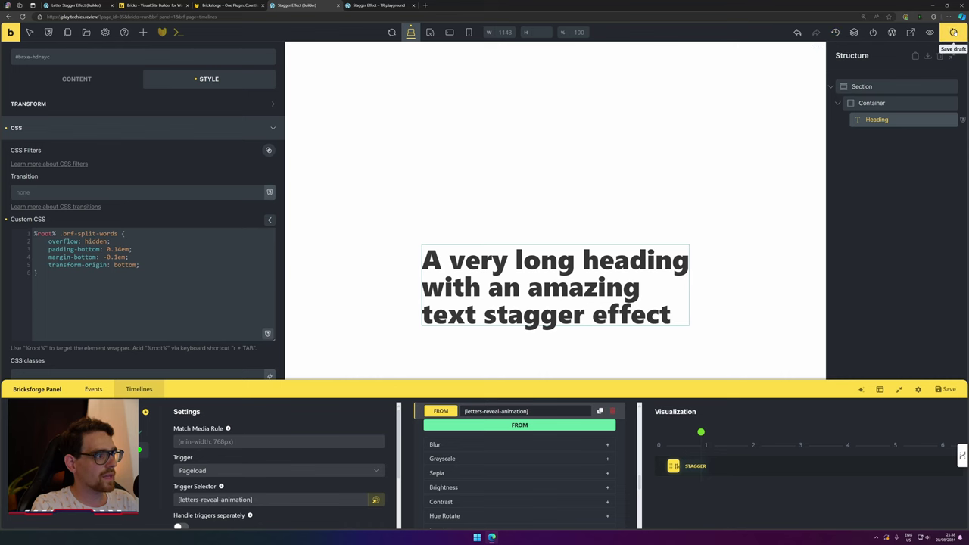
# - Replay the heading's stagger animation twice on the live page
pyautogui.hotkey('ctrl', 'Tab')
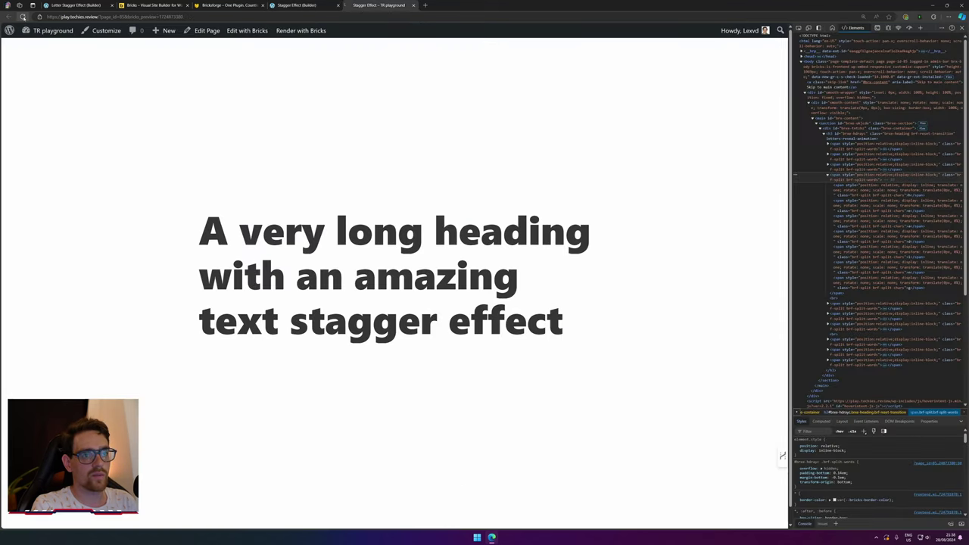
pyautogui.click(22, 16)
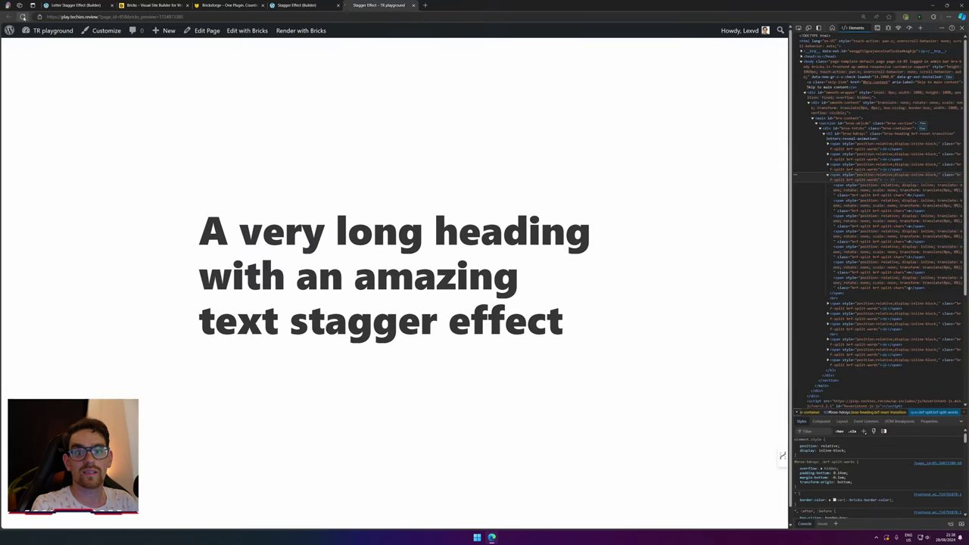
pyautogui.click(22, 16)
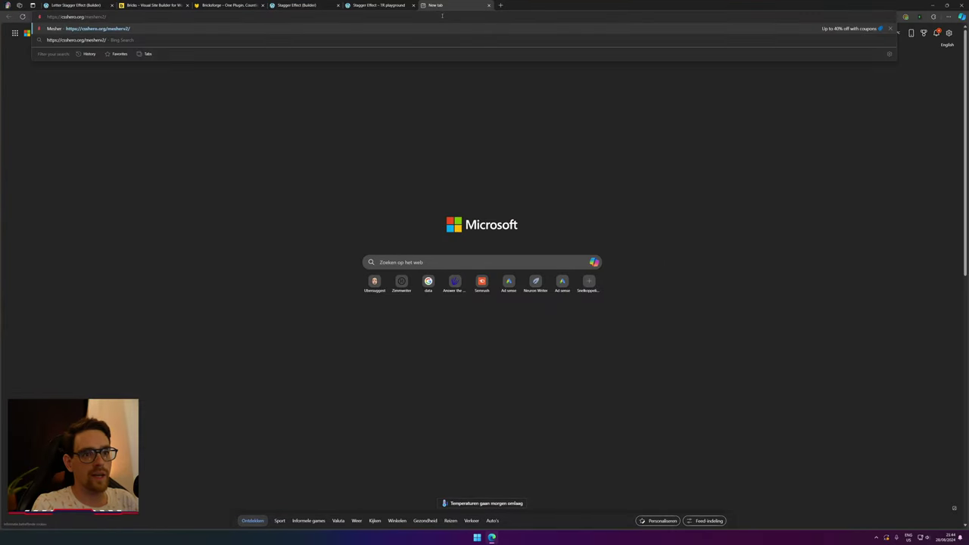
# - Generate Mesher gradients until a magenta-pink one appears, and show its CSS export
pyautogui.press('Return')
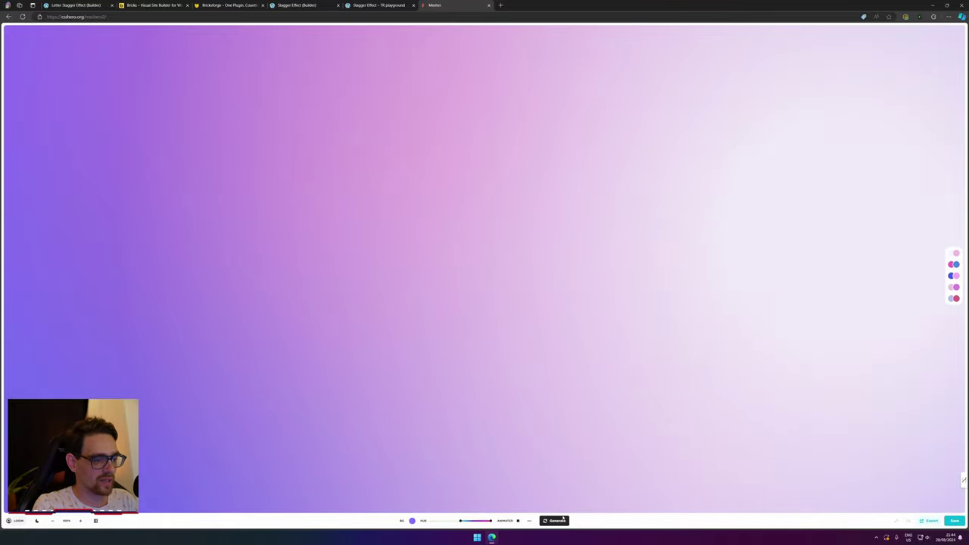
pyautogui.click(556, 520)
pyautogui.click(556, 521)
pyautogui.click(556, 520)
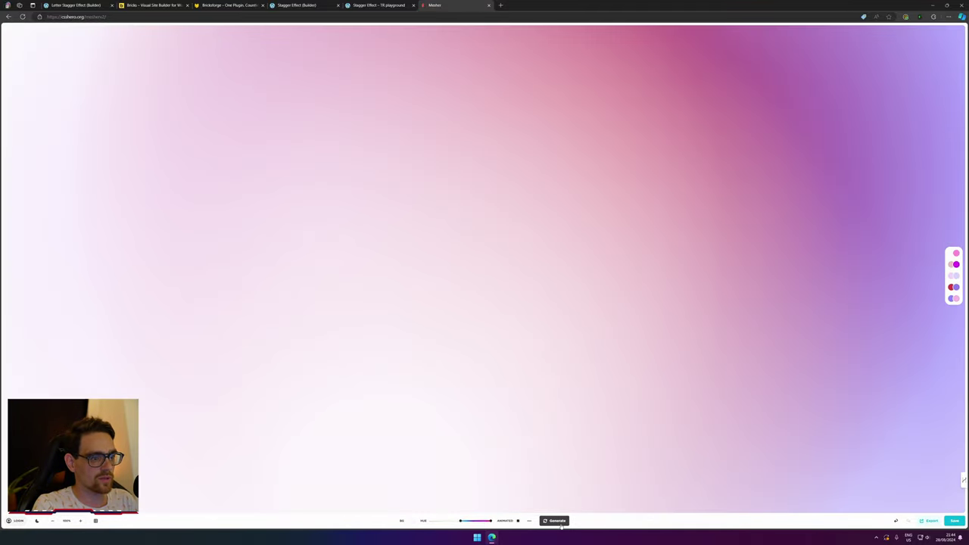
pyautogui.click(556, 520)
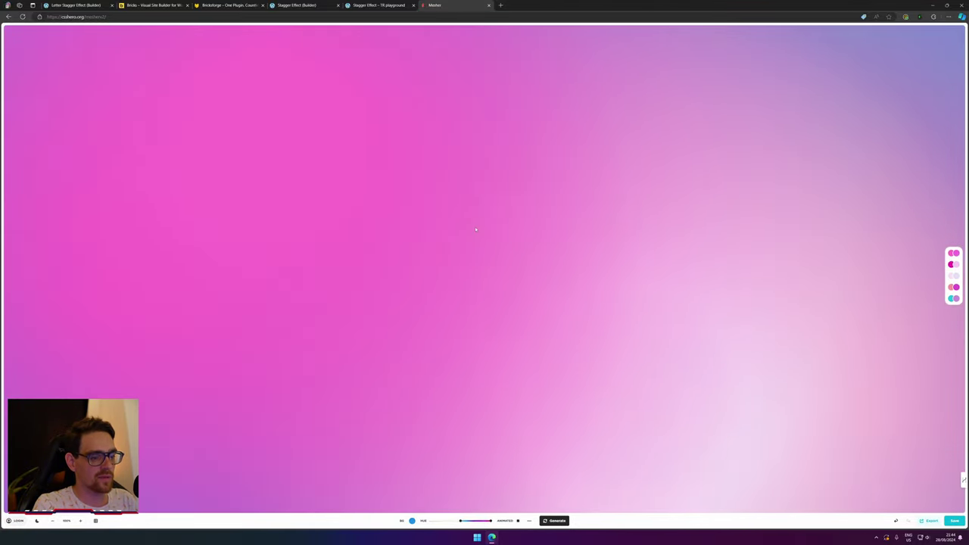
pyautogui.click(929, 520)
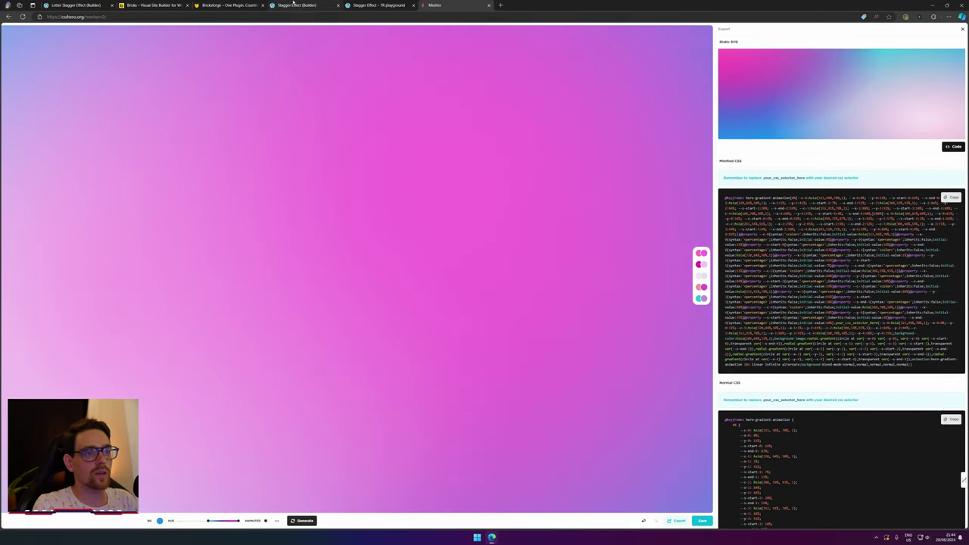
pyautogui.click(294, 4)
# - Replace the Section's custom CSS with Mesher's mesh-gradient CSS using the %root% selector
pyautogui.click(878, 87)
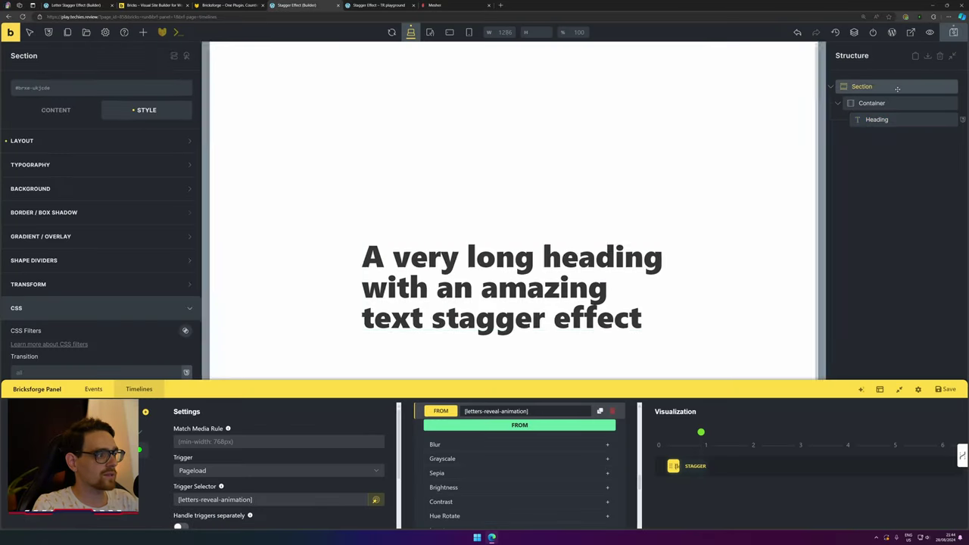
pyautogui.scroll(-3, 144, 297)
pyautogui.scroll(-1, 143, 297)
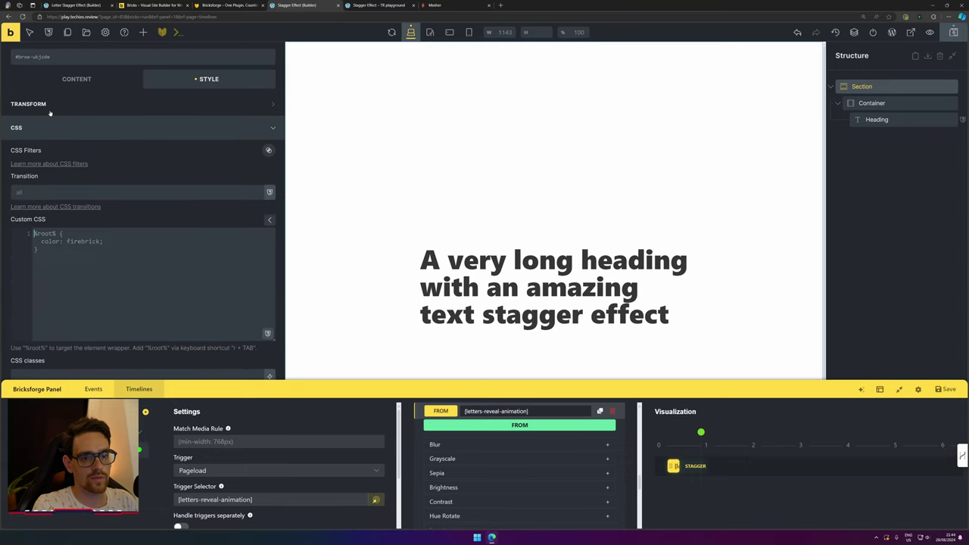
pyautogui.click(128, 291)
pyautogui.hotkey('ctrl', 'a')
pyautogui.hotkey('ctrl', 'v')
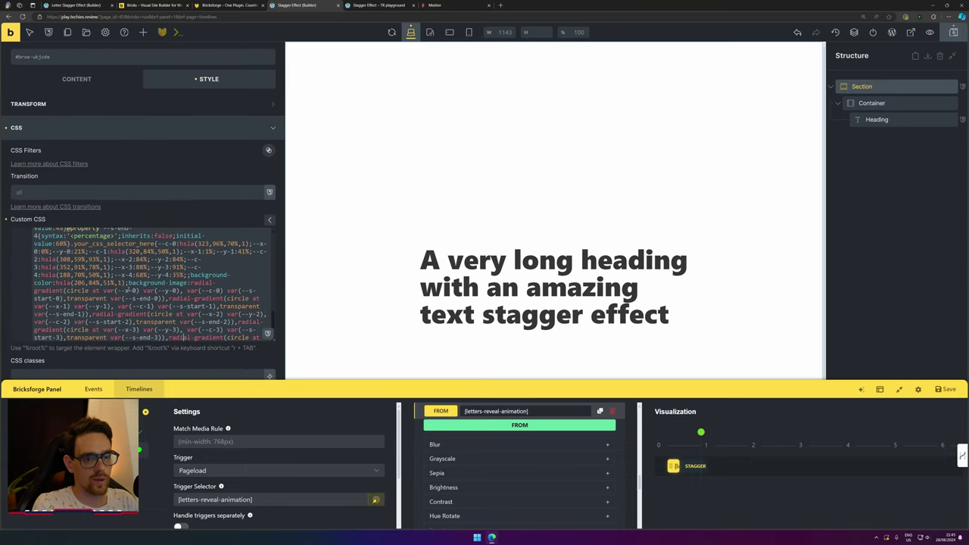
pyautogui.scroll(2, 149, 285)
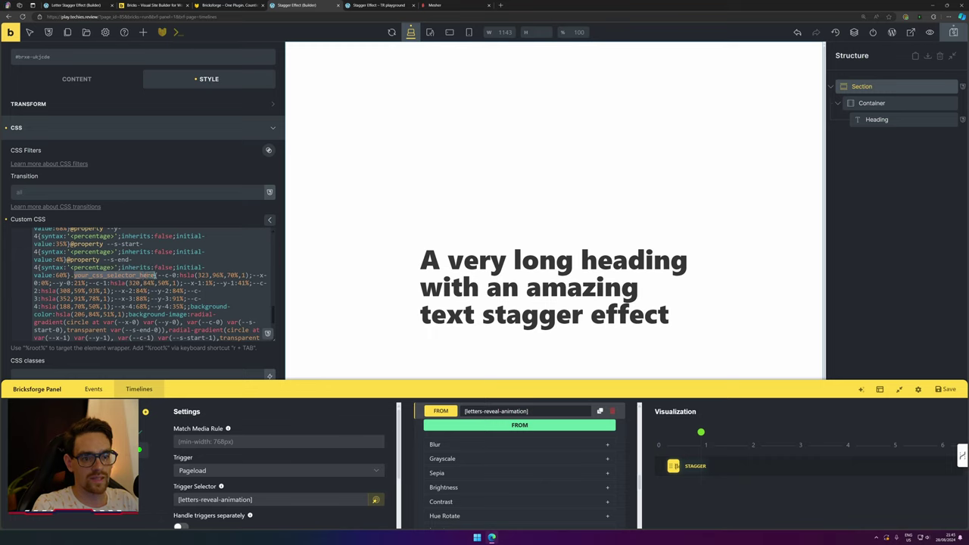
pyautogui.scroll(-4, 153, 275)
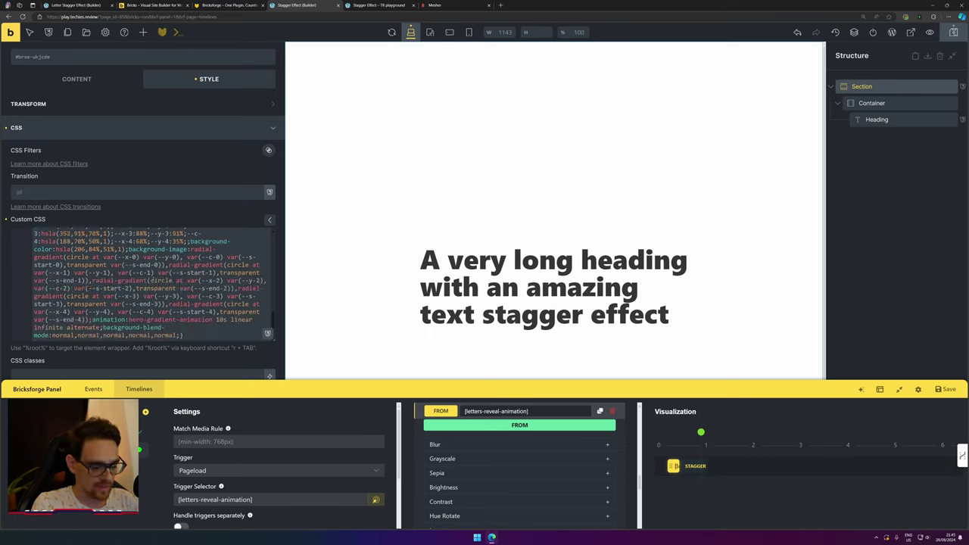
pyautogui.scroll(2, 150, 284)
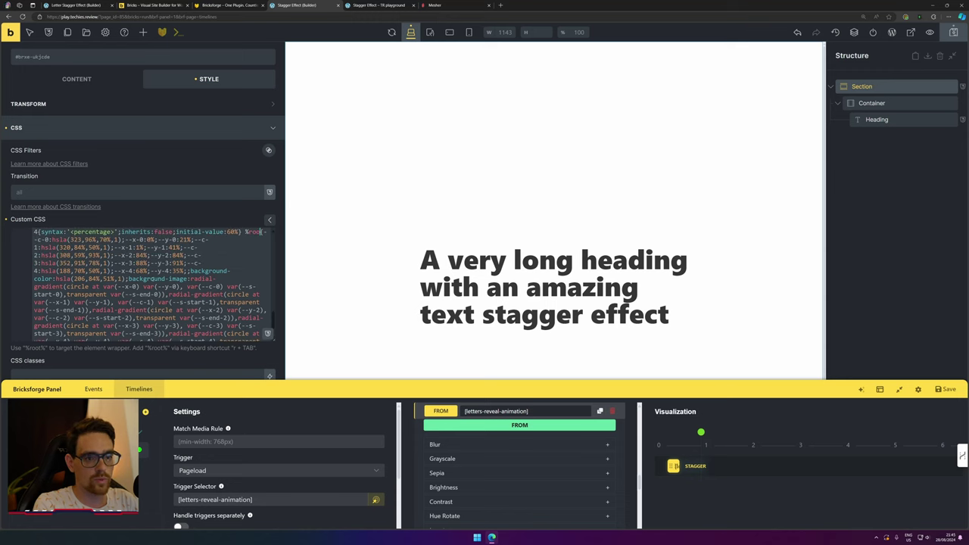
pyautogui.scroll(-2, 150, 285)
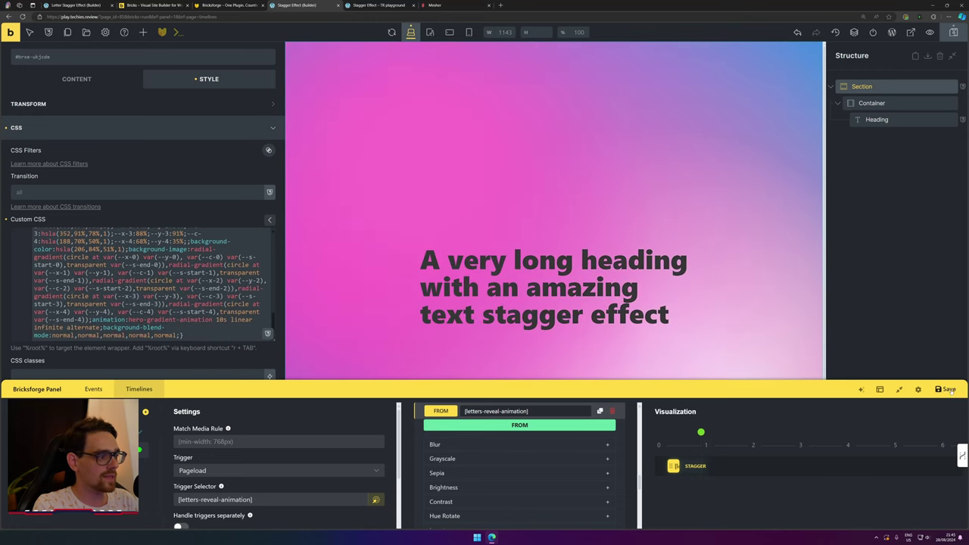
# - Save the page and reload the live page to see letters rising over the pink mesh gradient
pyautogui.click(953, 32)
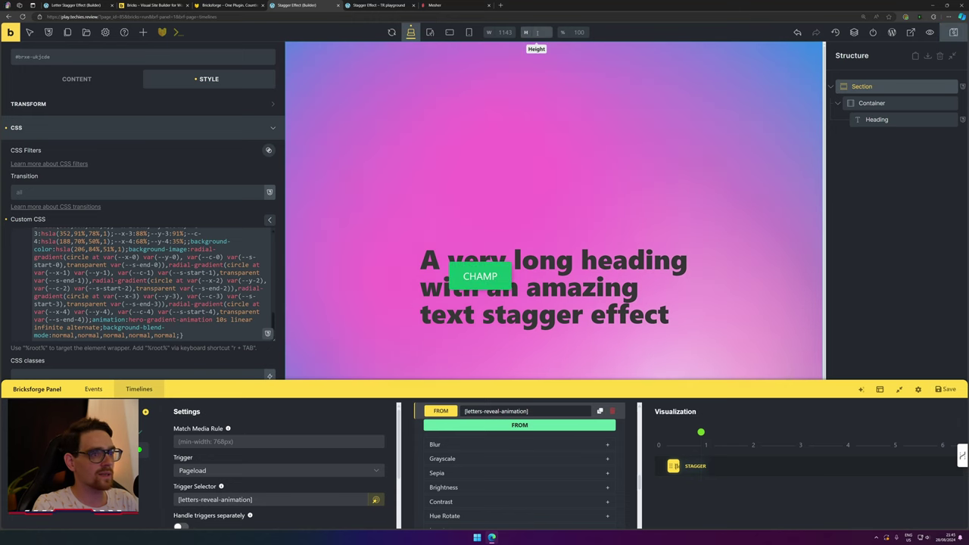
pyautogui.click(398, 5)
pyautogui.click(24, 16)
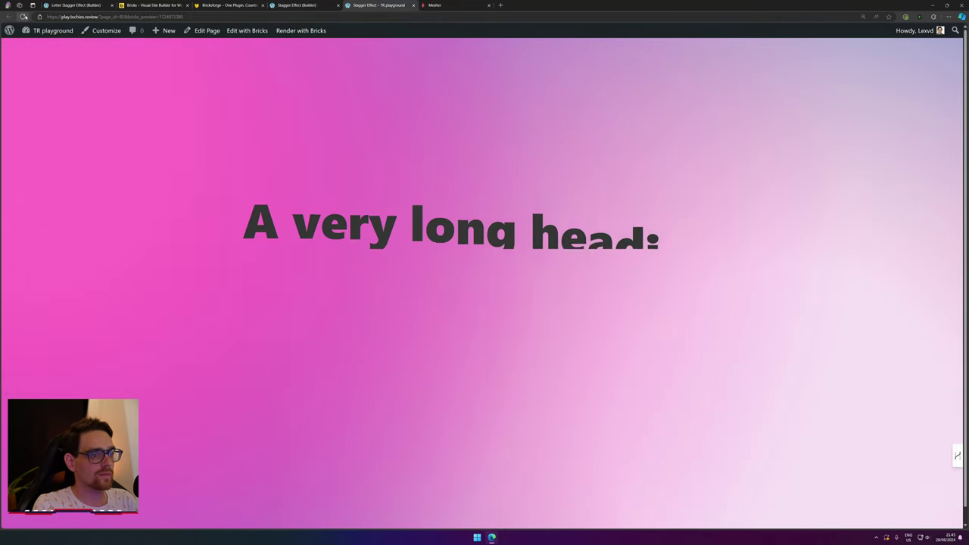